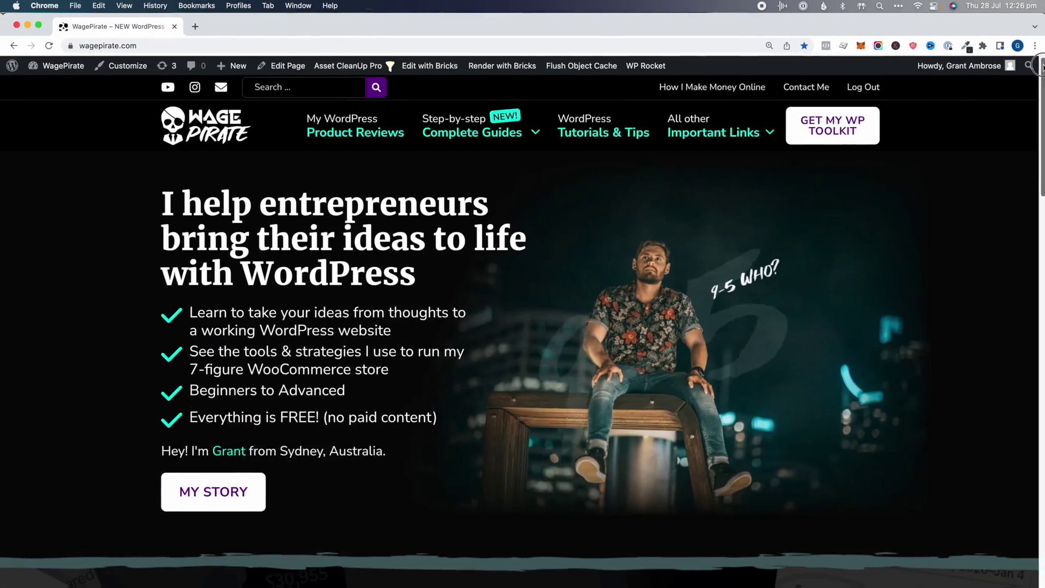
Filter the product reviews by 'brick' to bring up the Bricks Builder review.
scroll(1038, 177, down, 8)
scroll(1039, 177, down, 6)
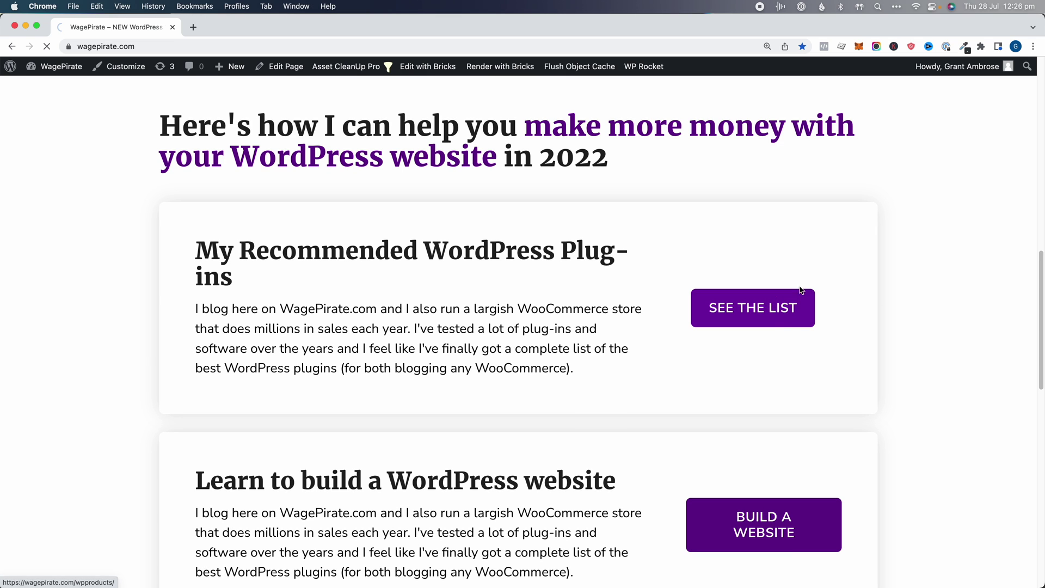
scroll(1038, 111, down, 3)
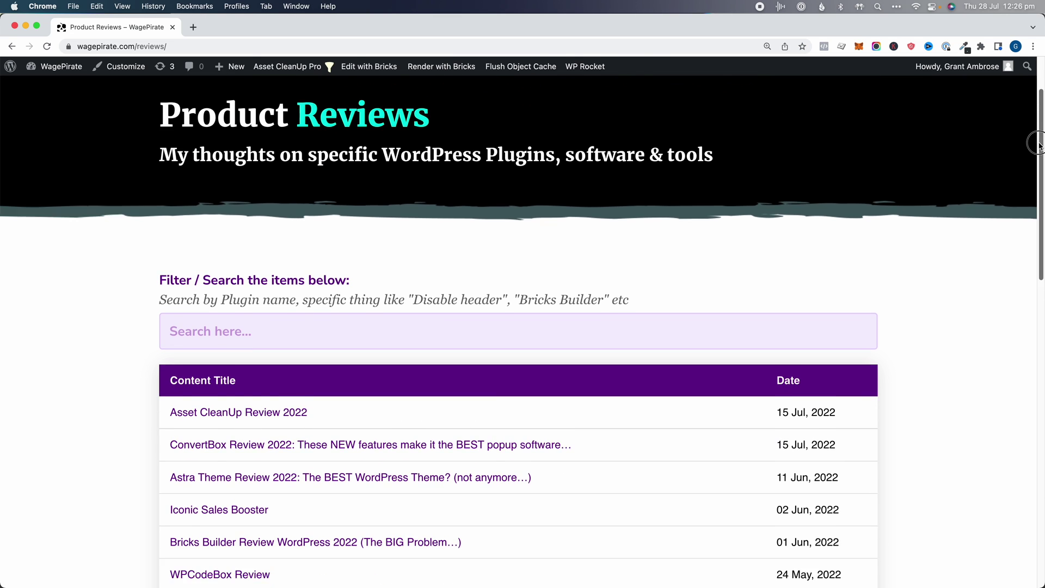
text(brick)
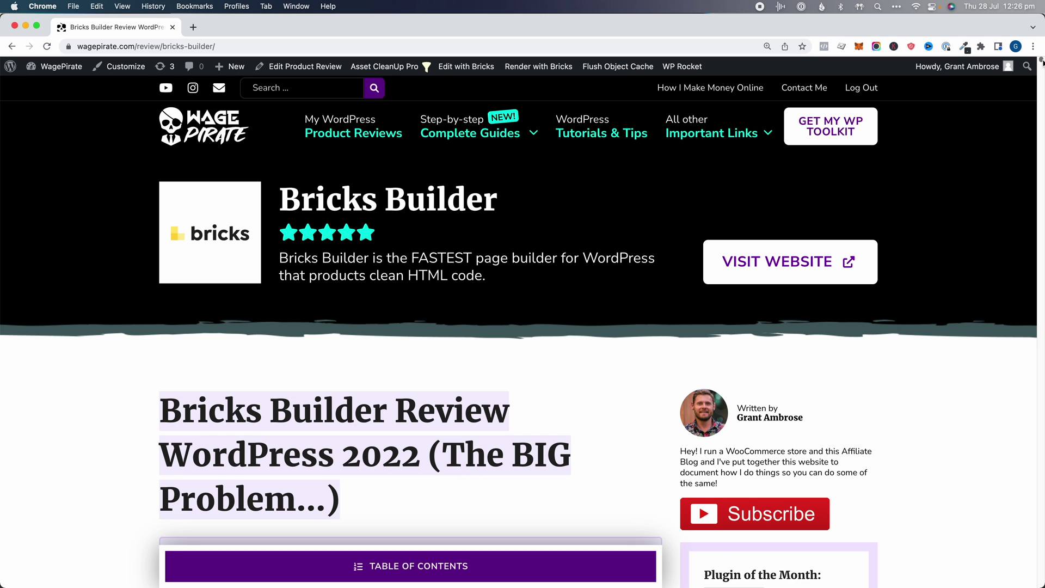
scroll(1041, 61, down, 15)
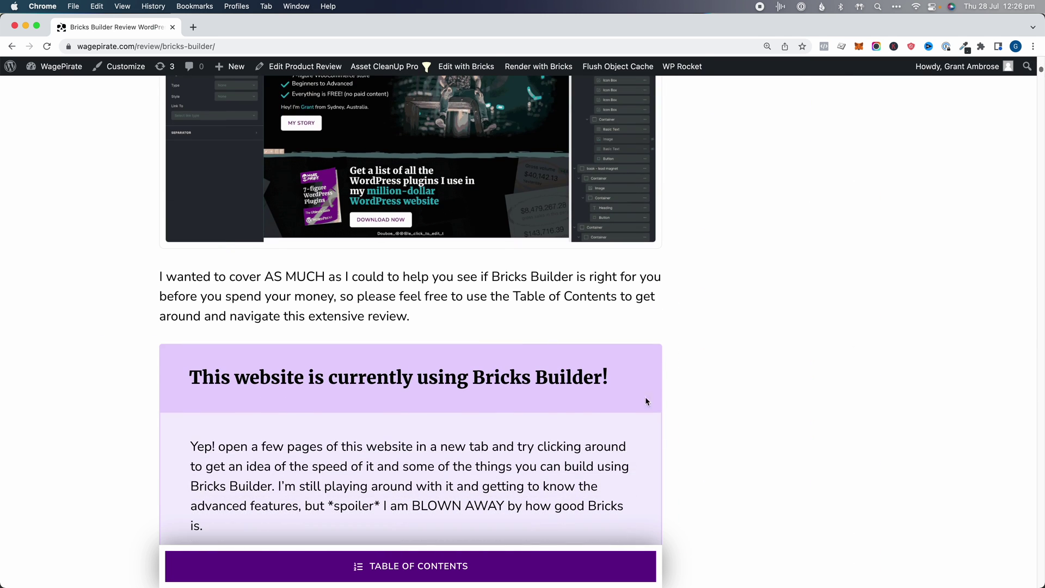
Use the table of contents to jump to 'My thoughts on Page Builders as a whole right now'.
click(526, 560)
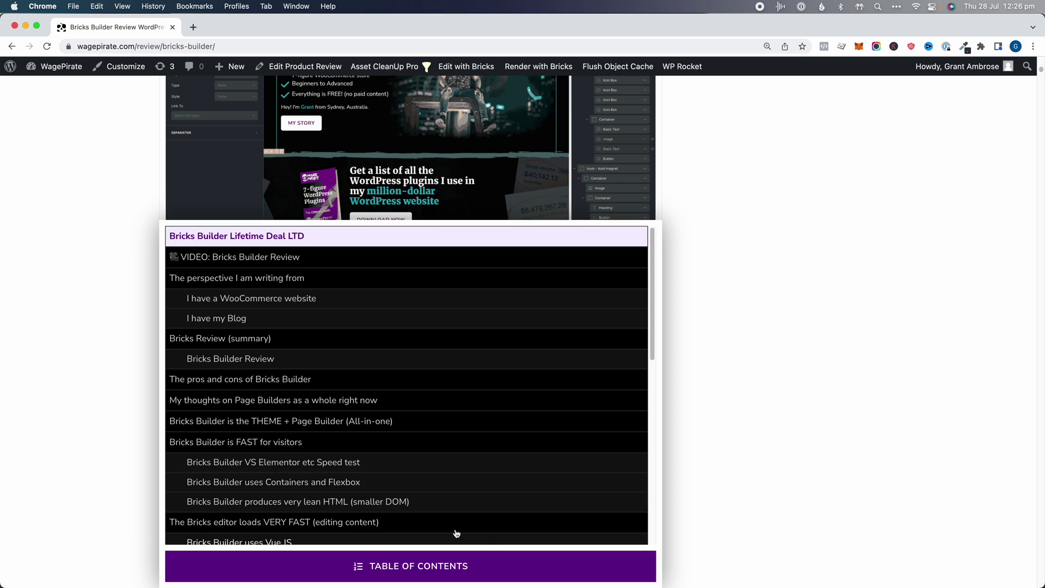
click(421, 407)
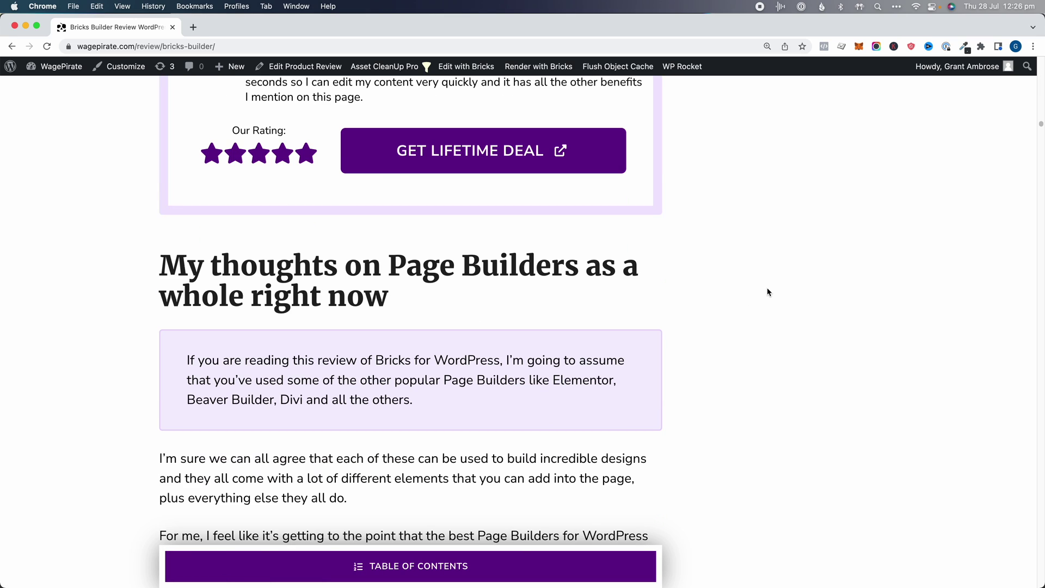
scroll(767, 292, down, 2)
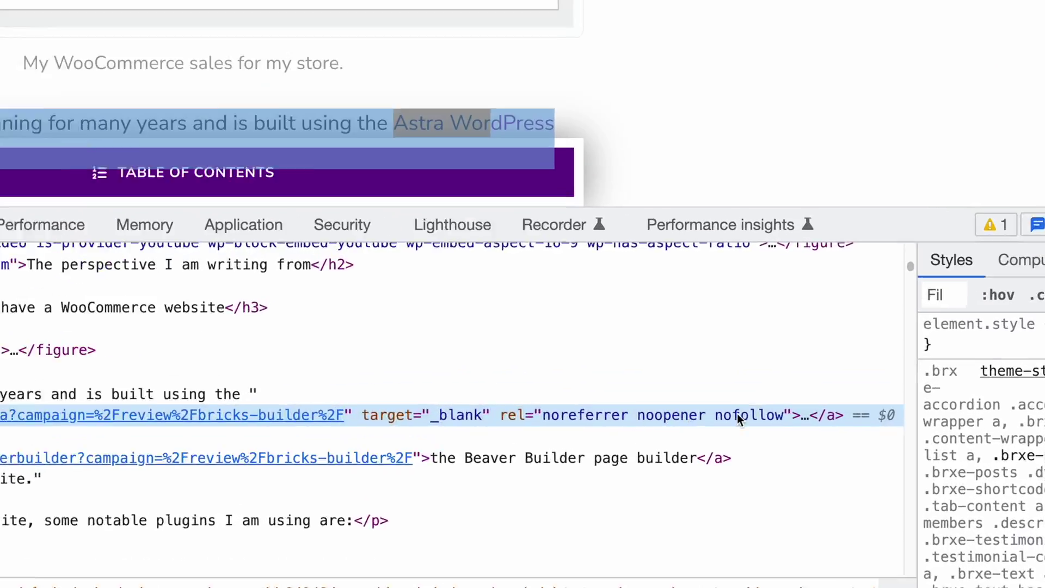
Reveal the Astra link's rel value 'noreferrer noopener nofollow' in the Elements panel.
double_click(737, 414)
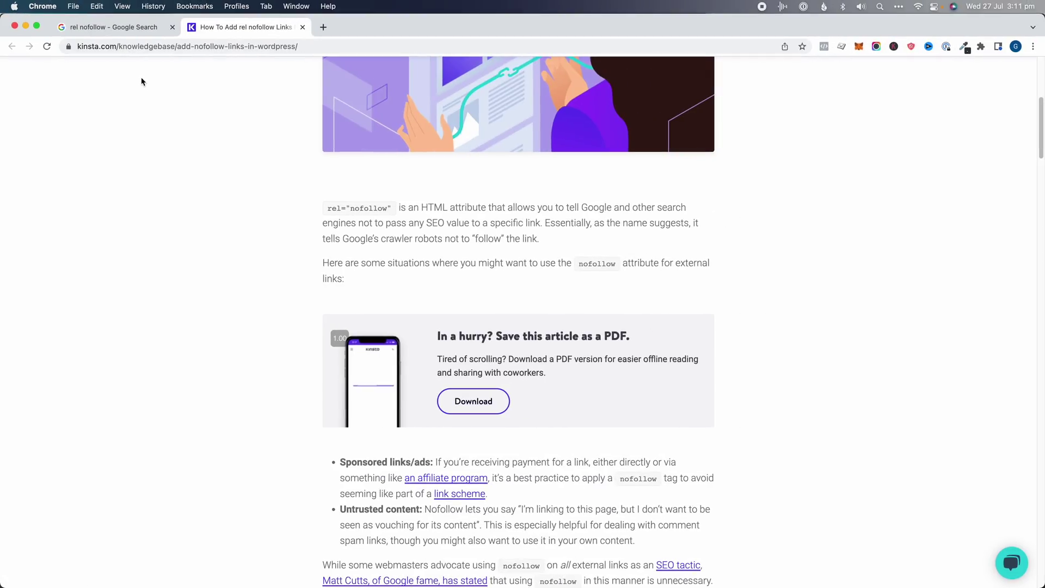
drag(324, 207, 448, 209)
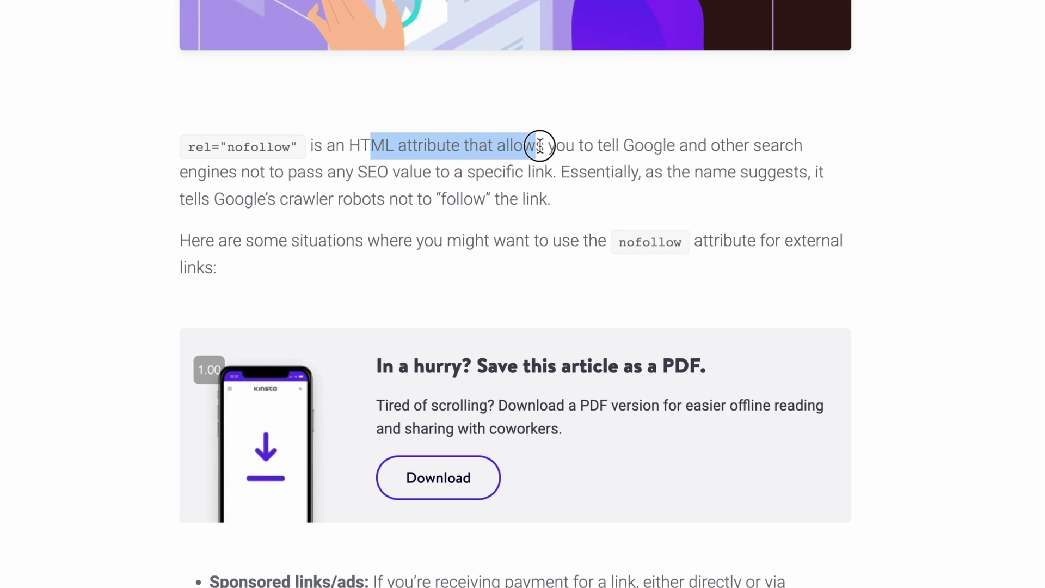
drag(562, 146, 285, 165)
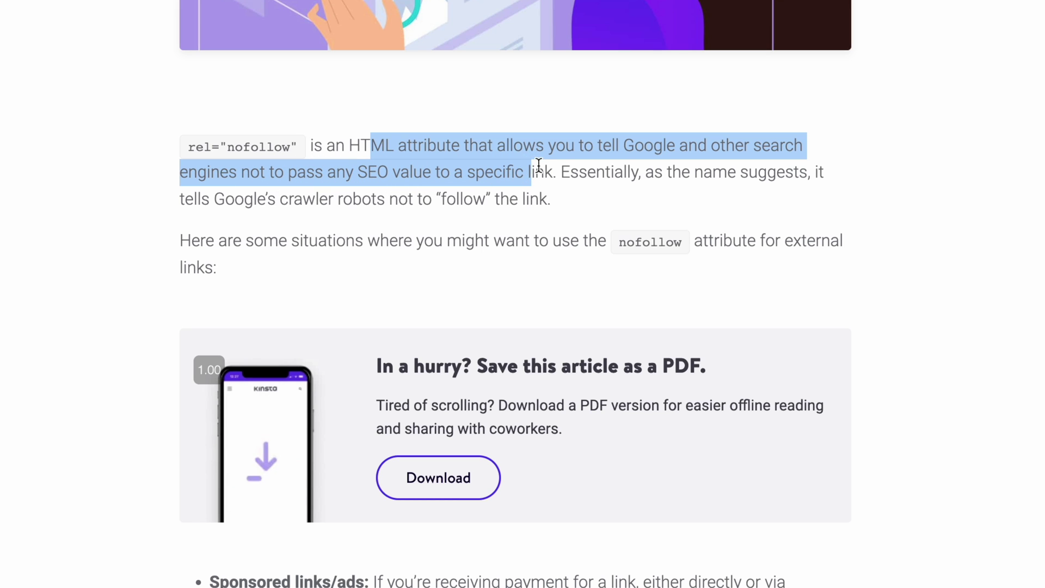
drag(595, 168, 375, 166)
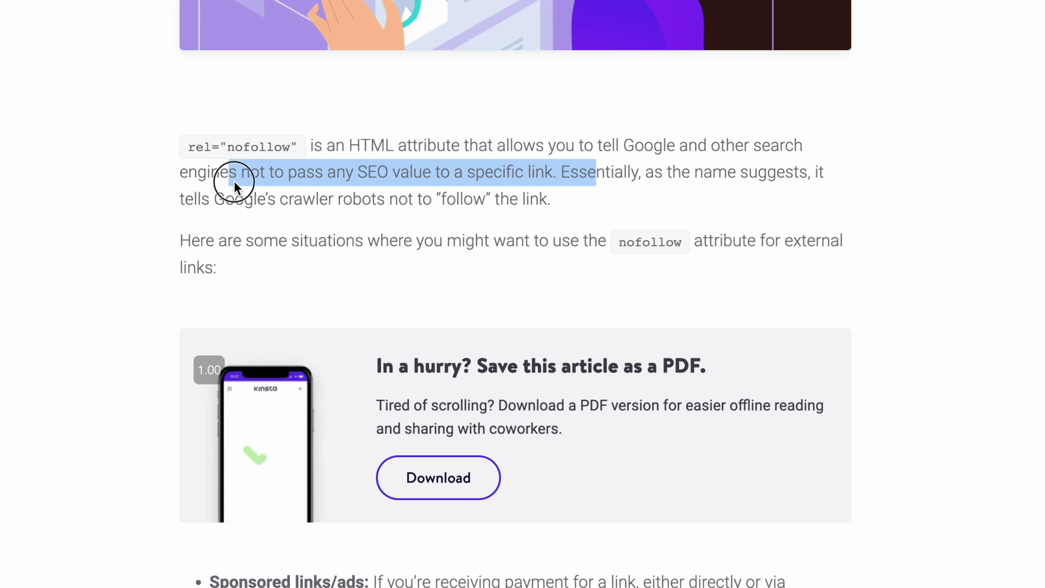
drag(234, 186, 360, 196)
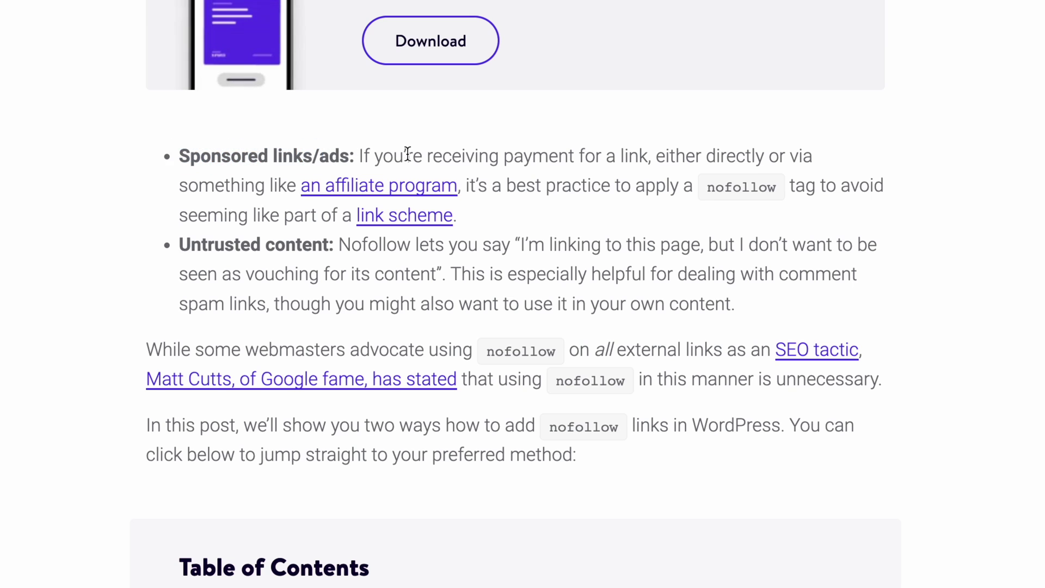
click(675, 155)
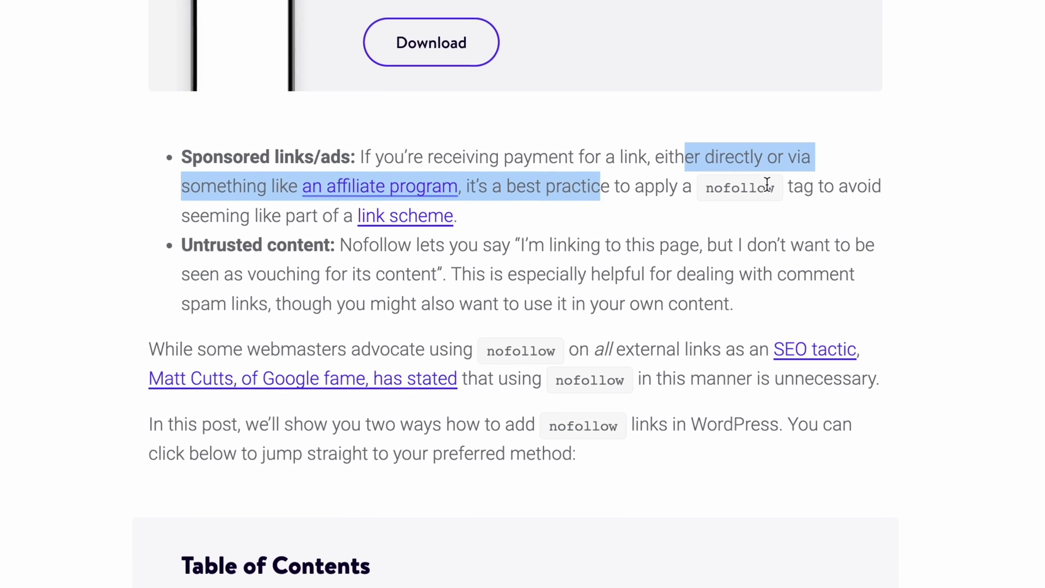
double_click(741, 186)
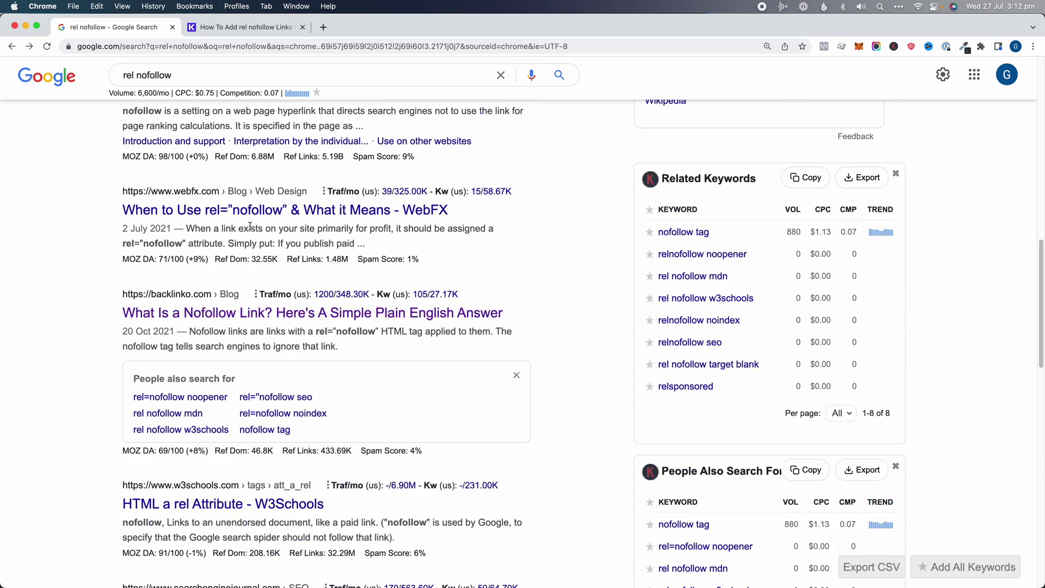
Return to the Kinsta 'How To Add rel nofollow Links in WordPress' article.
scroll(340, 142, up, 3)
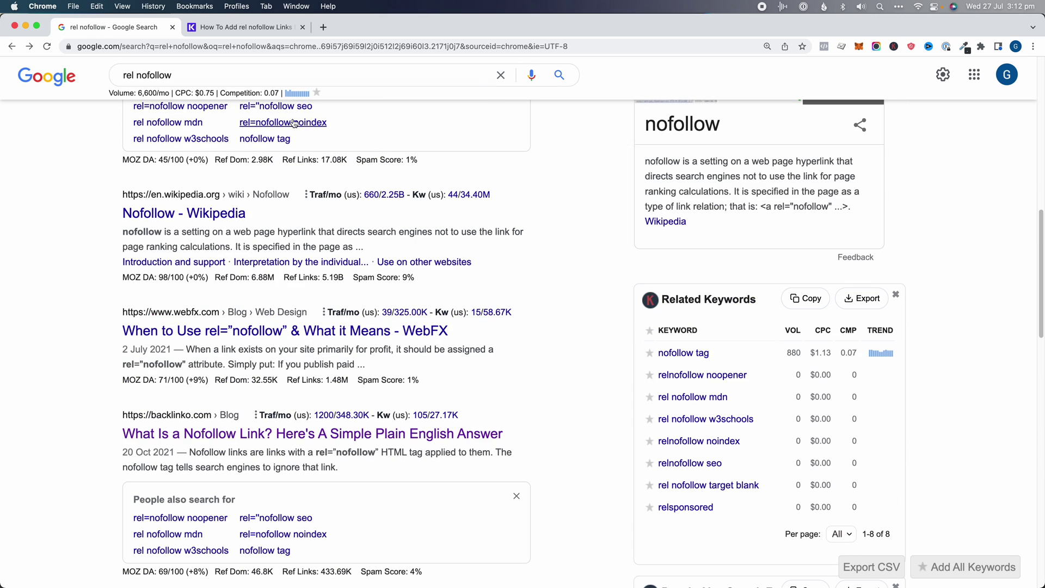
click(257, 29)
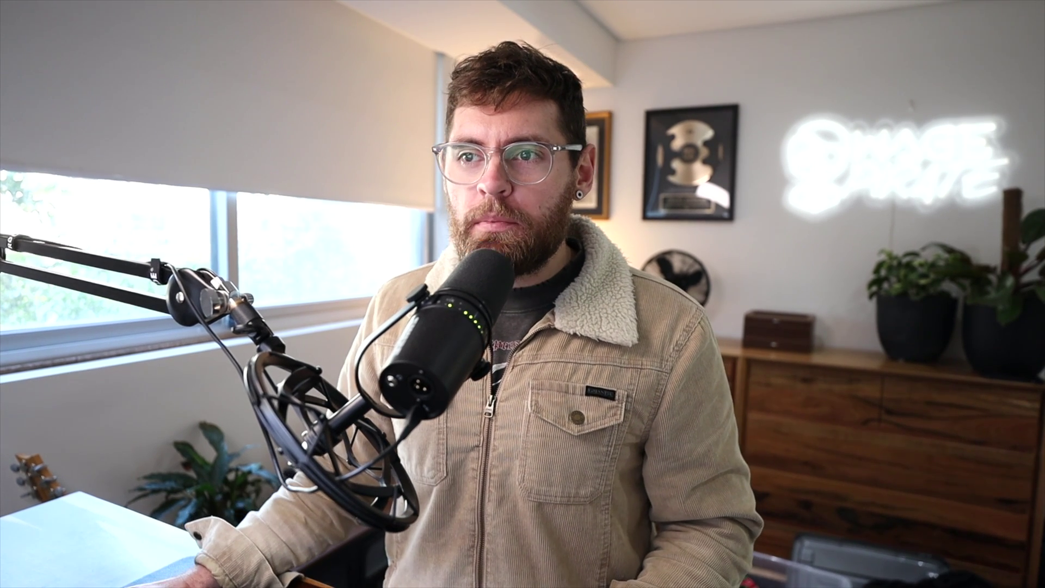
Switch the paragraph containing the Astra WordPress theme link to Edit as HTML.
click(556, 217)
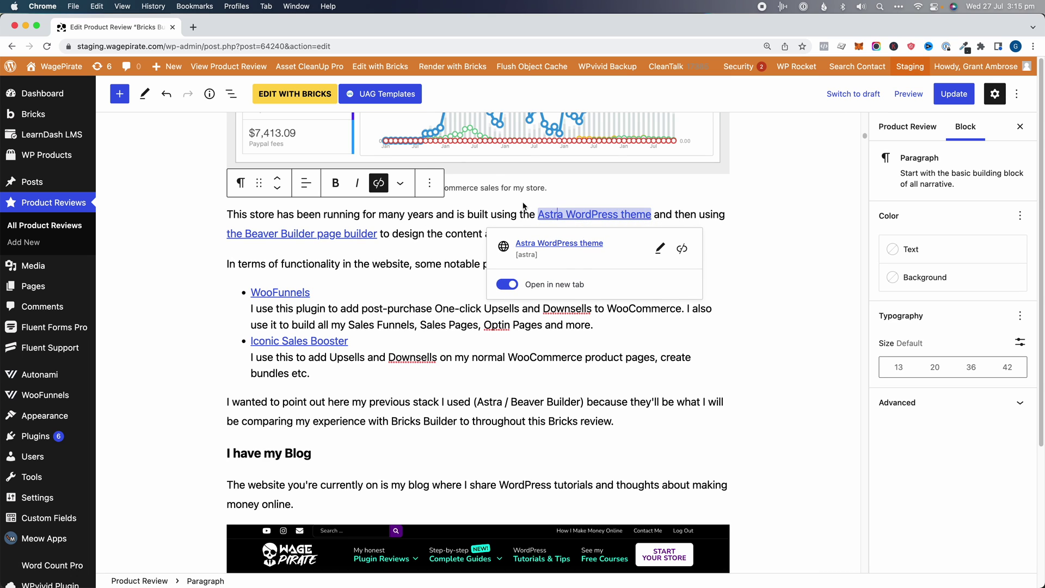
click(426, 184)
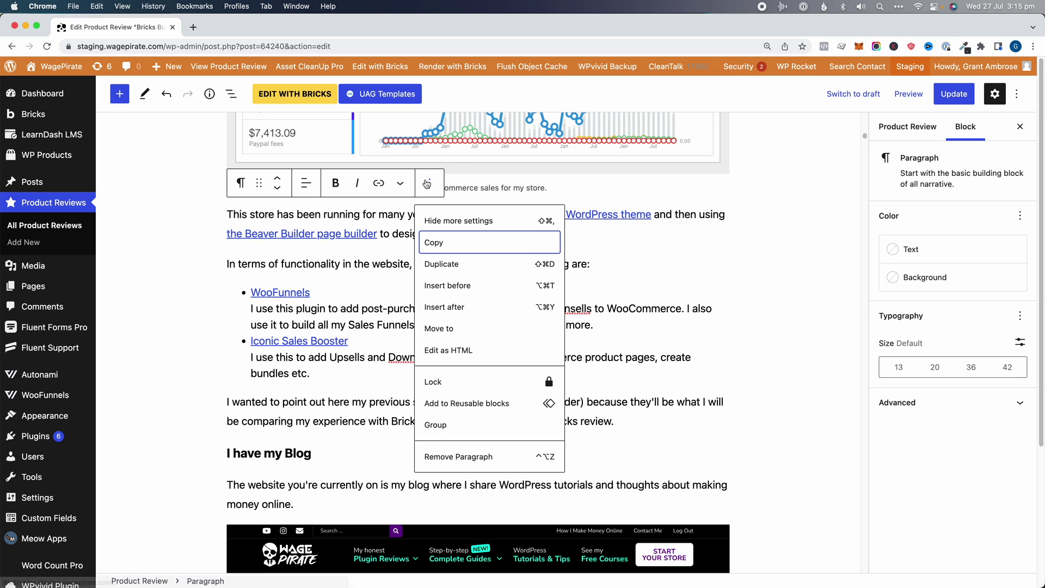
click(442, 350)
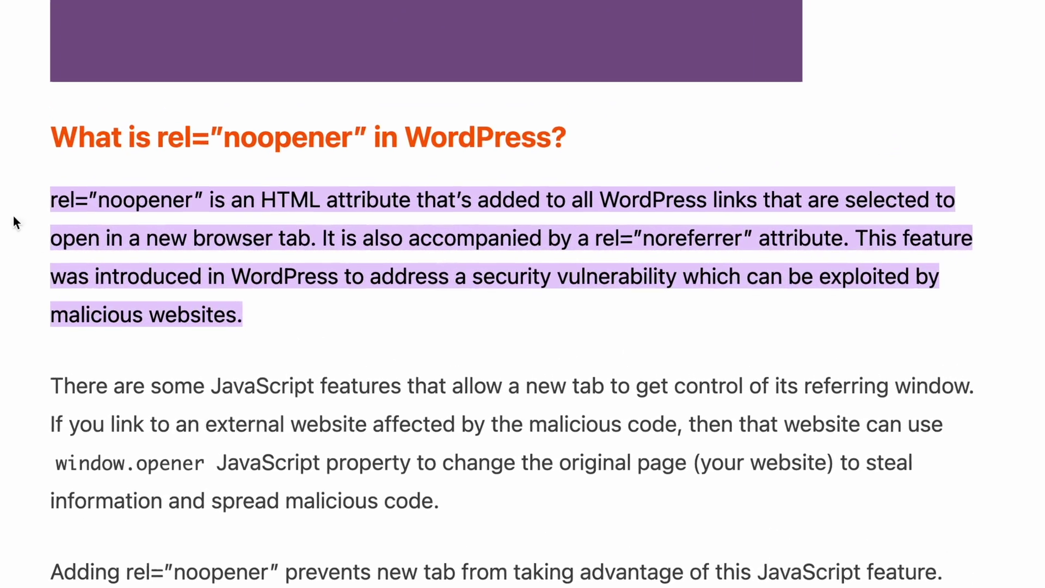
drag(169, 214, 397, 332)
click(397, 331)
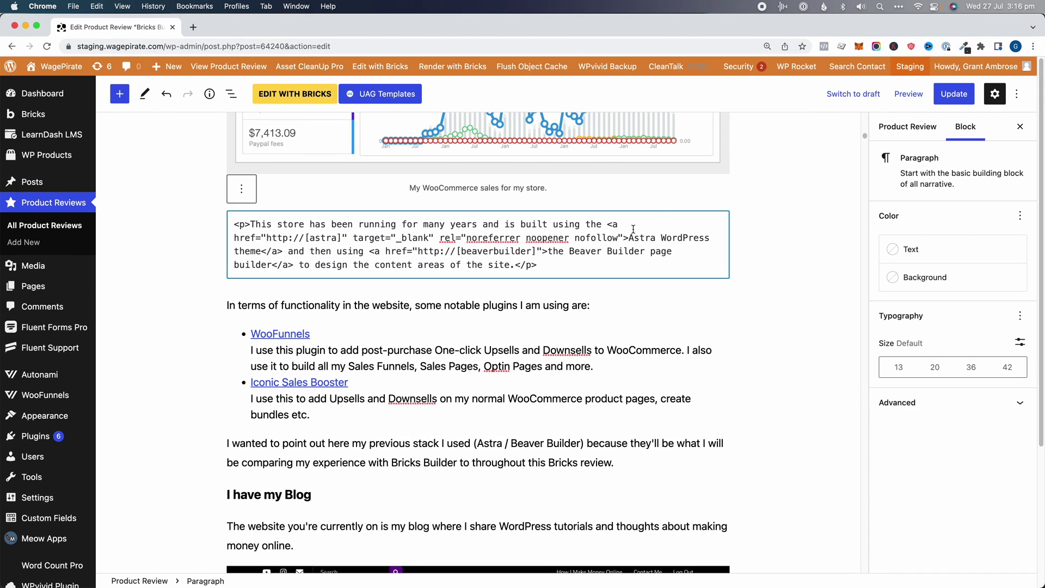
Update the review, then inspect the live Astra link to confirm its rel includes nofollow.
click(958, 95)
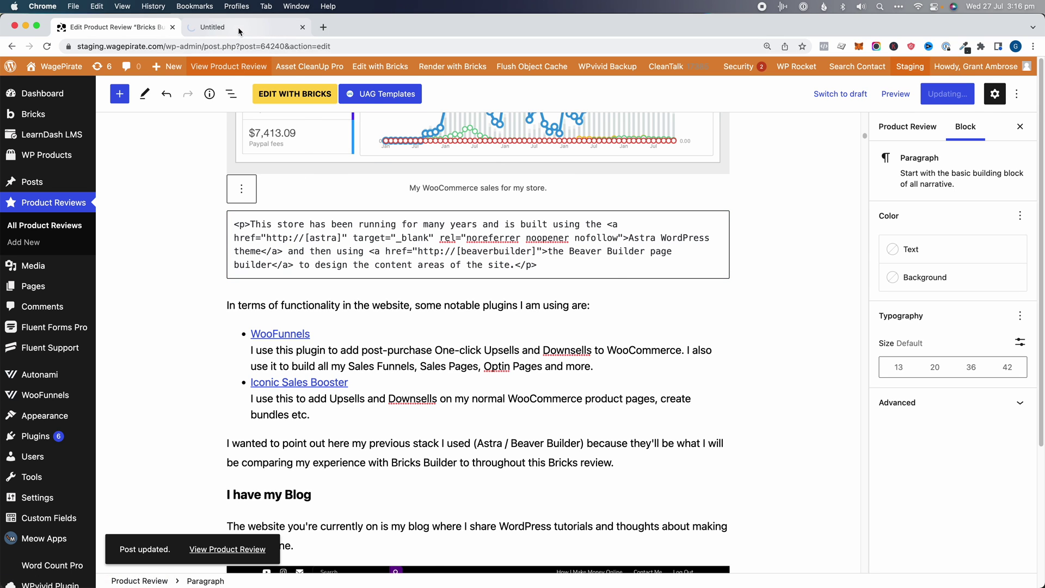
click(238, 27)
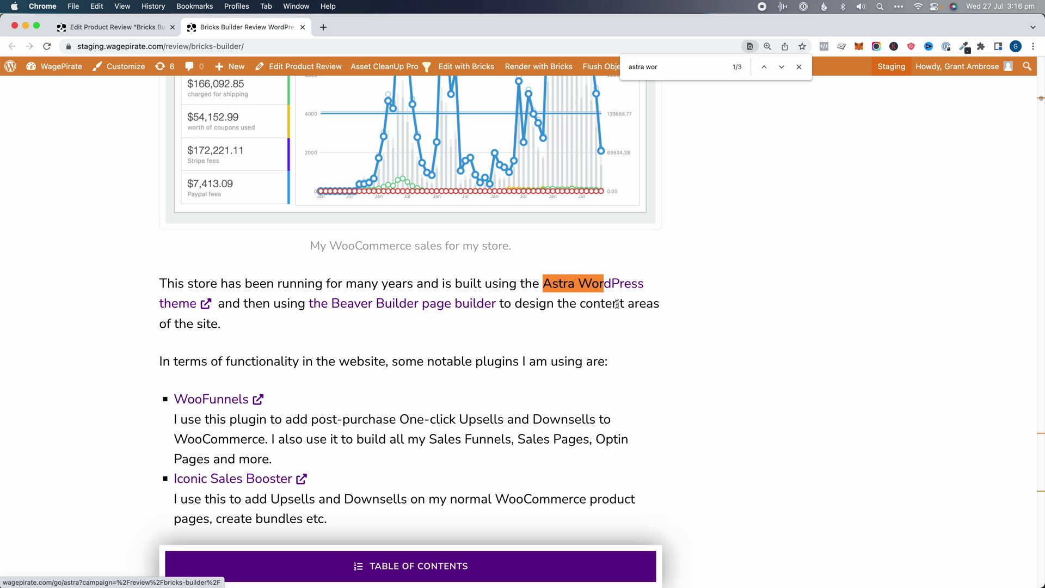
right_click(589, 285)
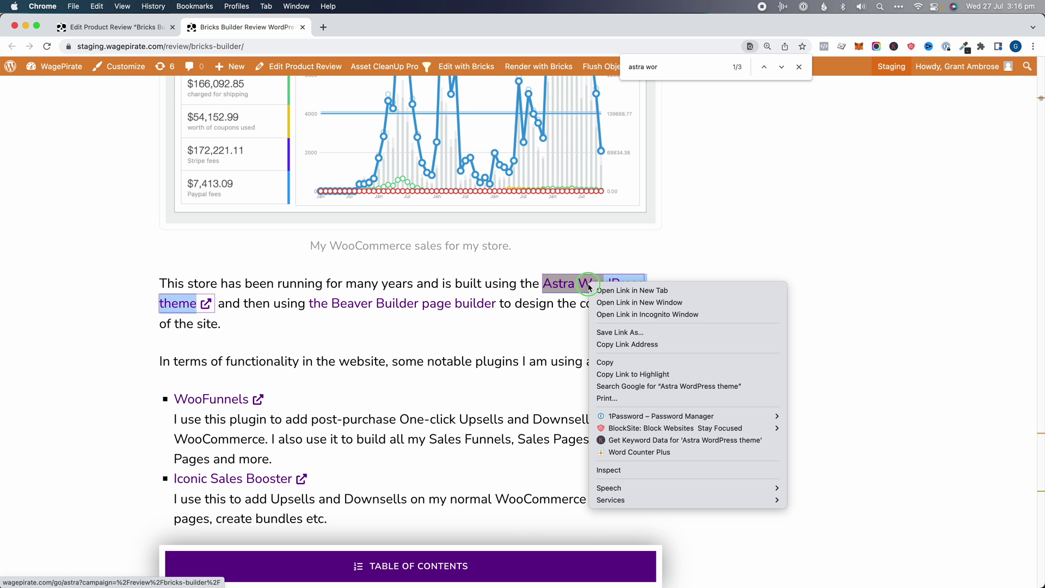
click(620, 470)
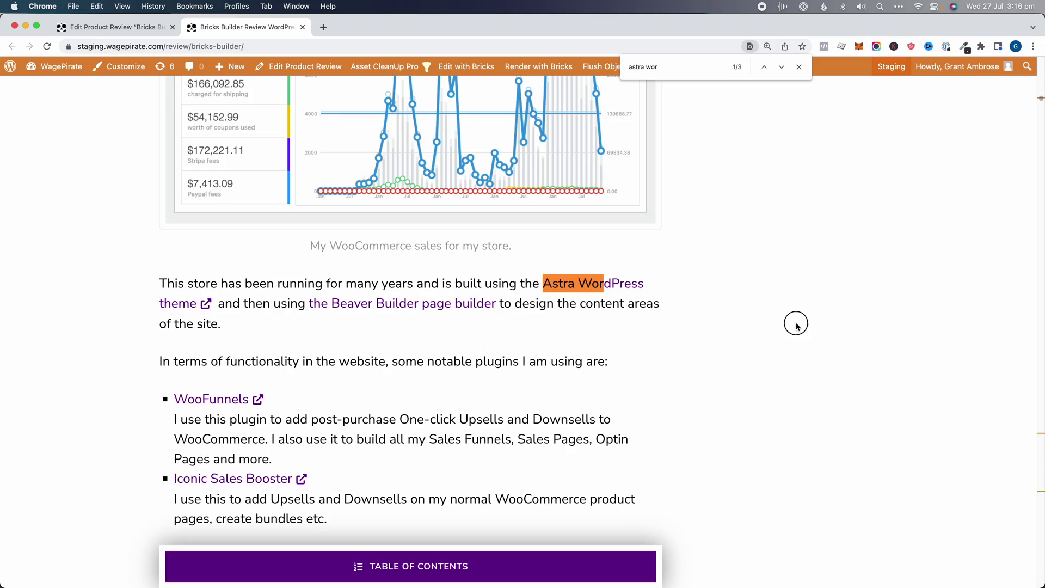
scroll(791, 324, down, 1)
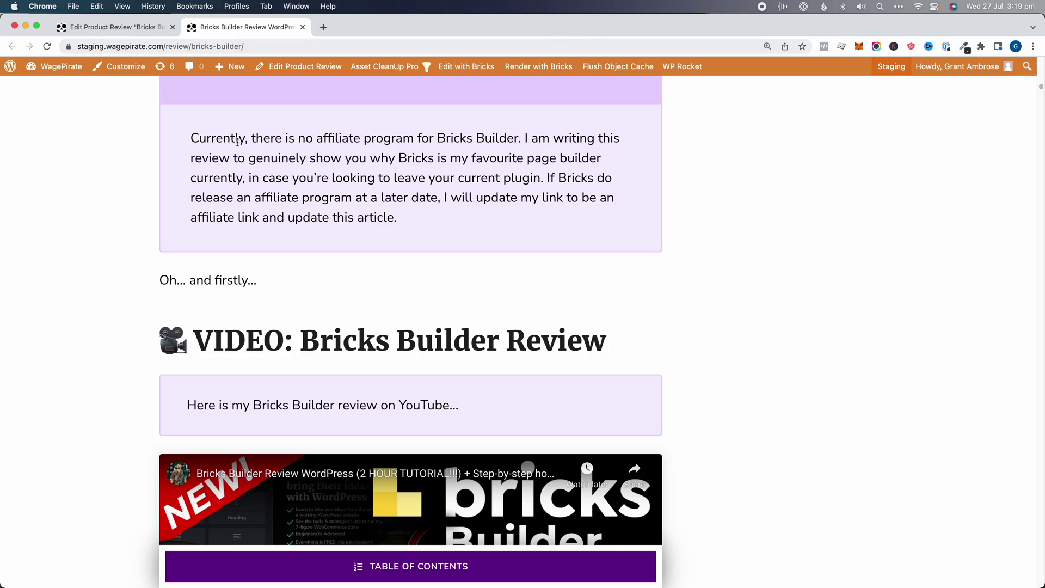
From Plugins > Add New, install and activate the Rel Nofollow plugin.
click(94, 31)
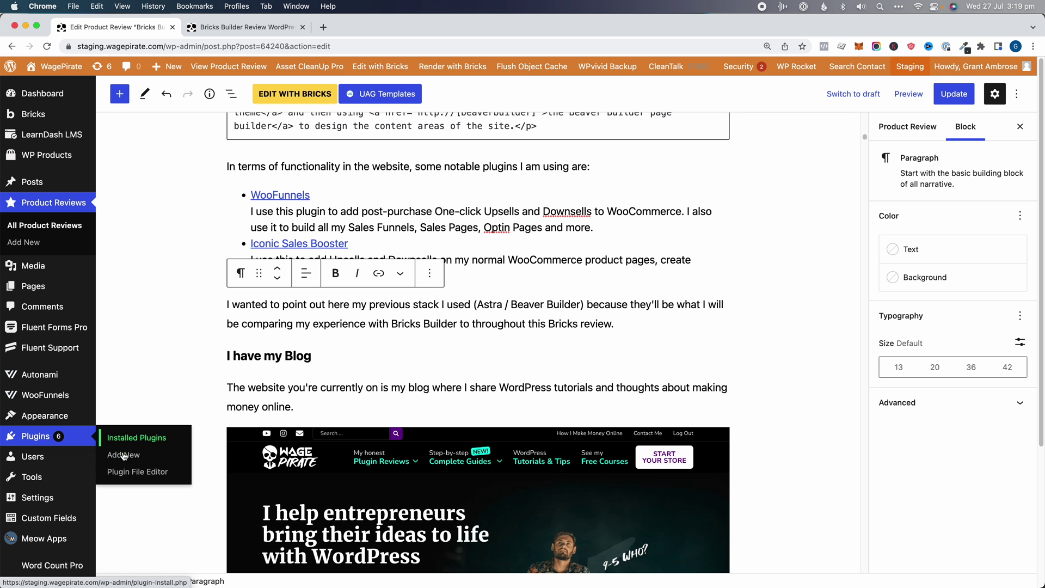
click(371, 27)
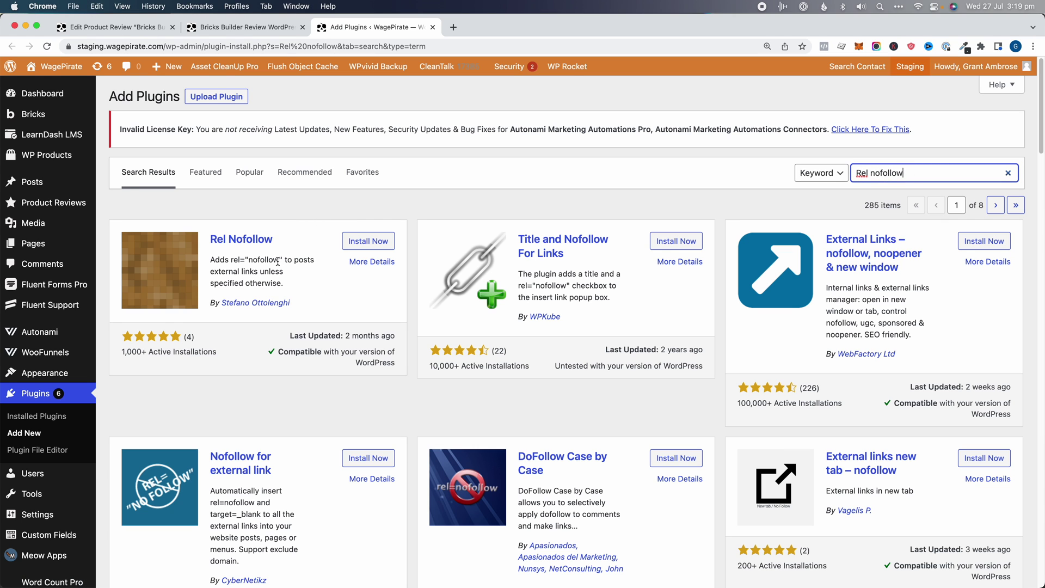
drag(212, 257, 266, 295)
click(266, 295)
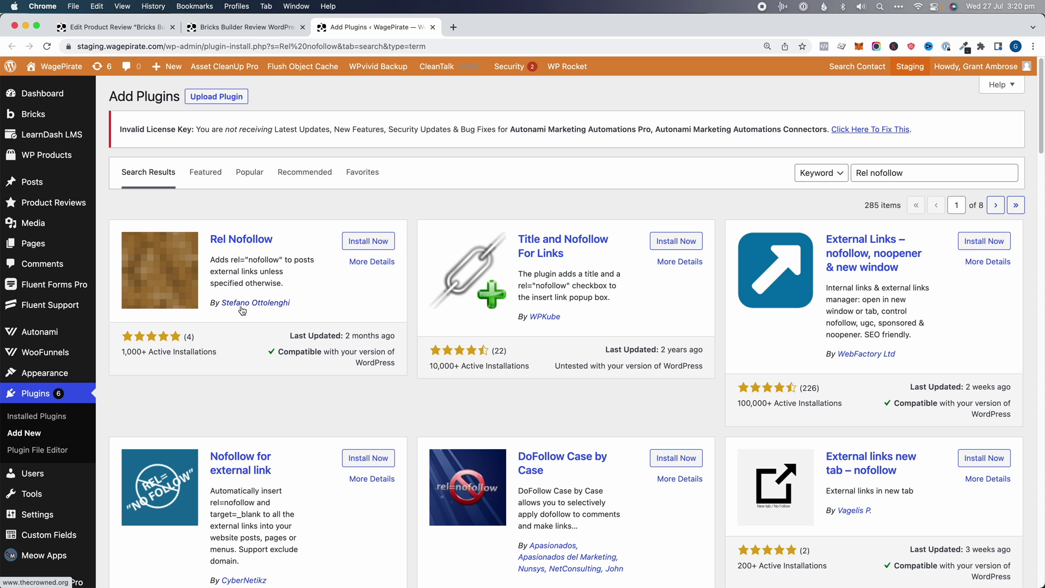
click(354, 242)
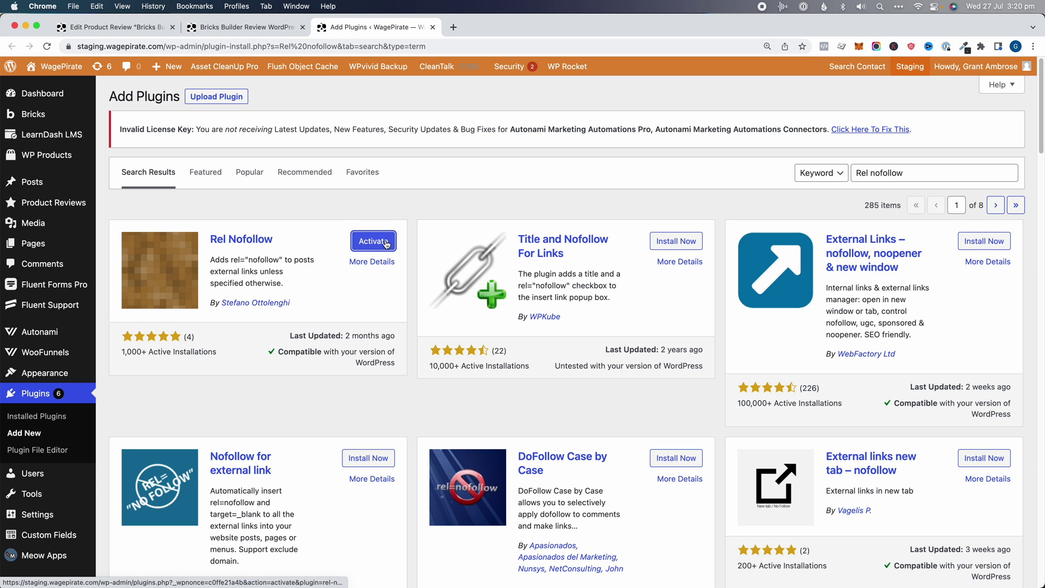
click(362, 242)
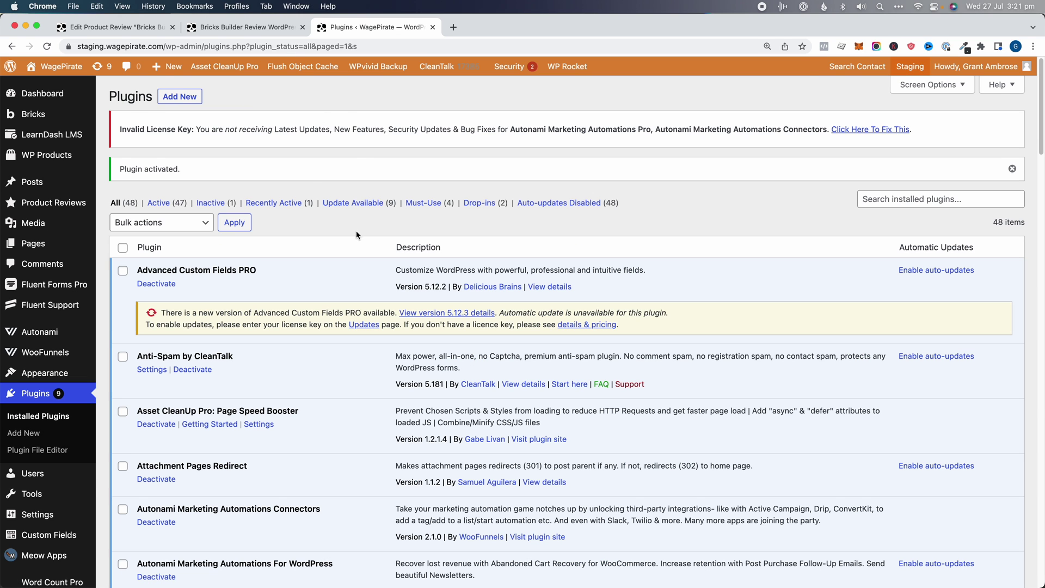
key(super+f)
text(stef)
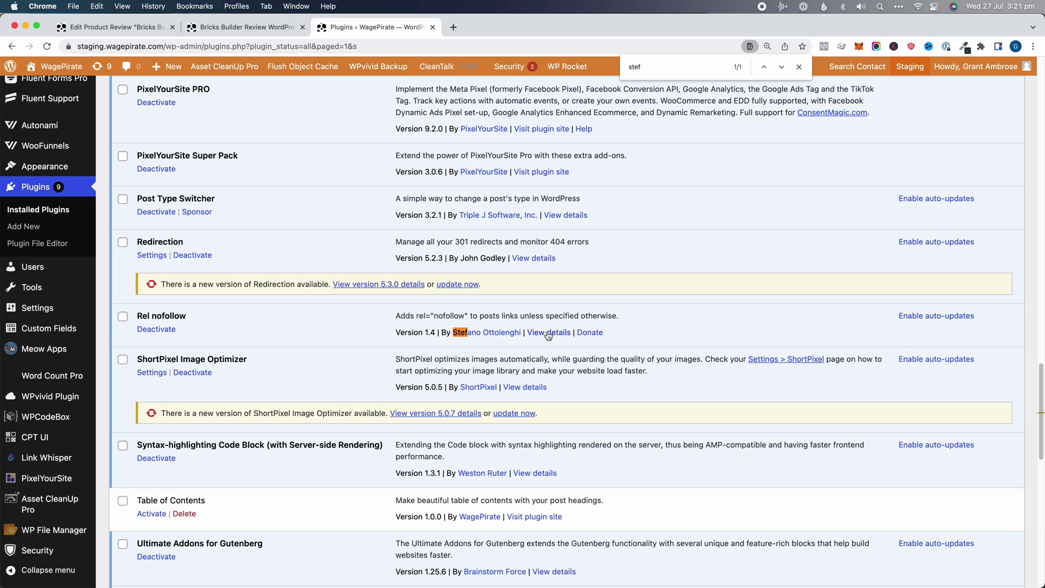
click(548, 334)
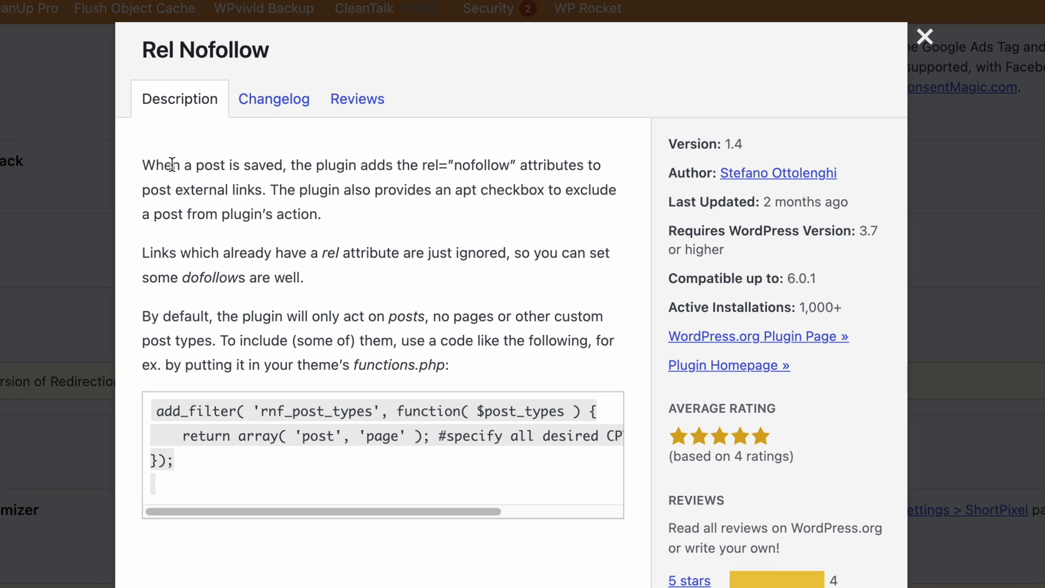
drag(160, 163, 264, 162)
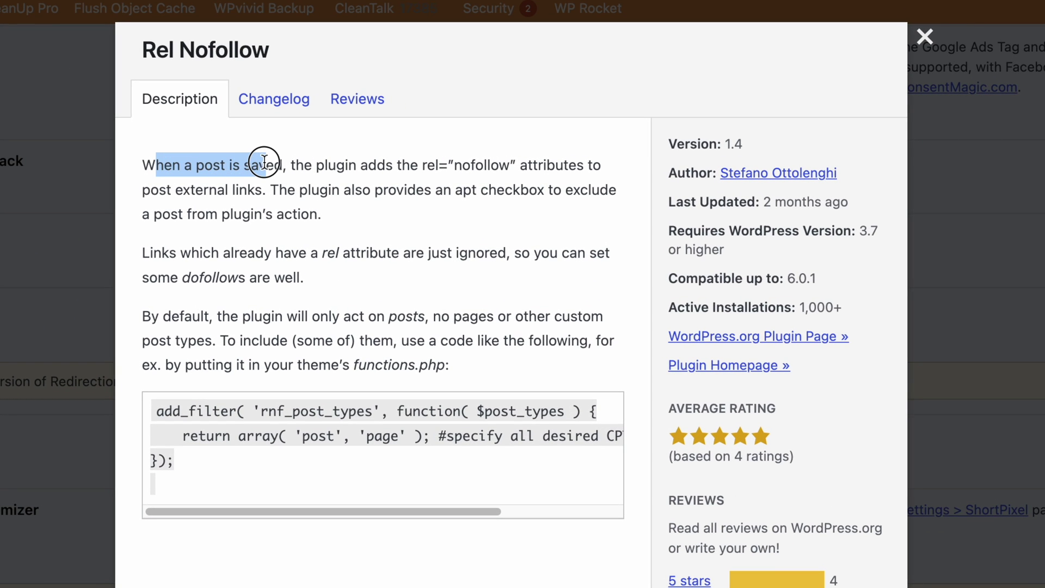
click(337, 156)
drag(409, 155, 439, 158)
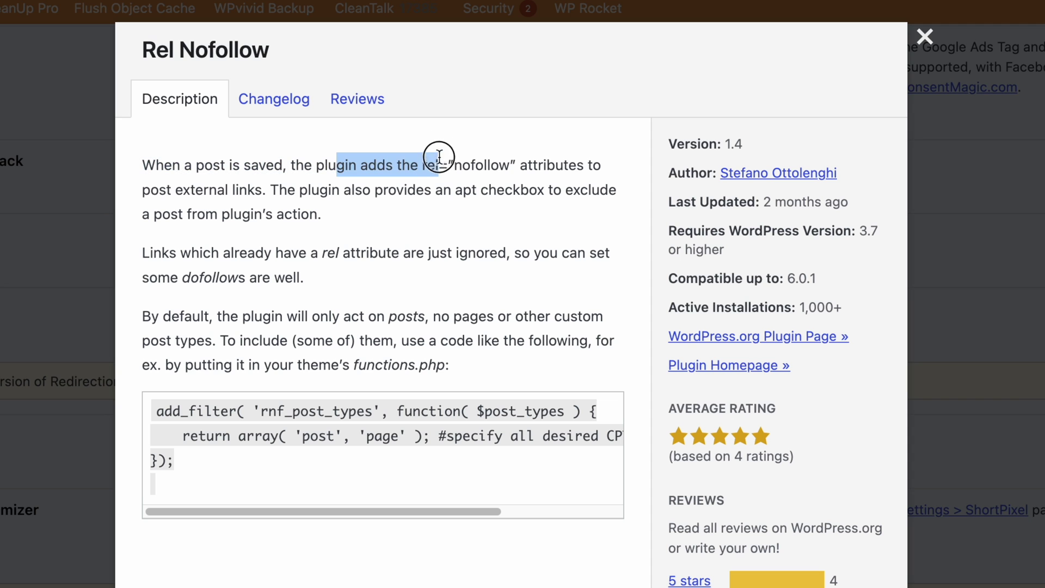
drag(501, 165, 237, 193)
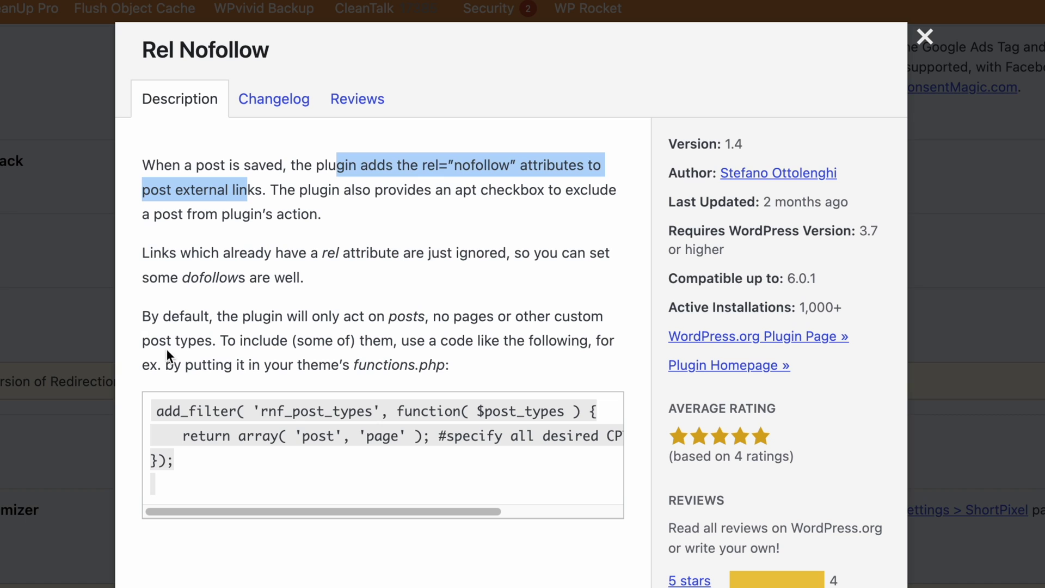
click(179, 319)
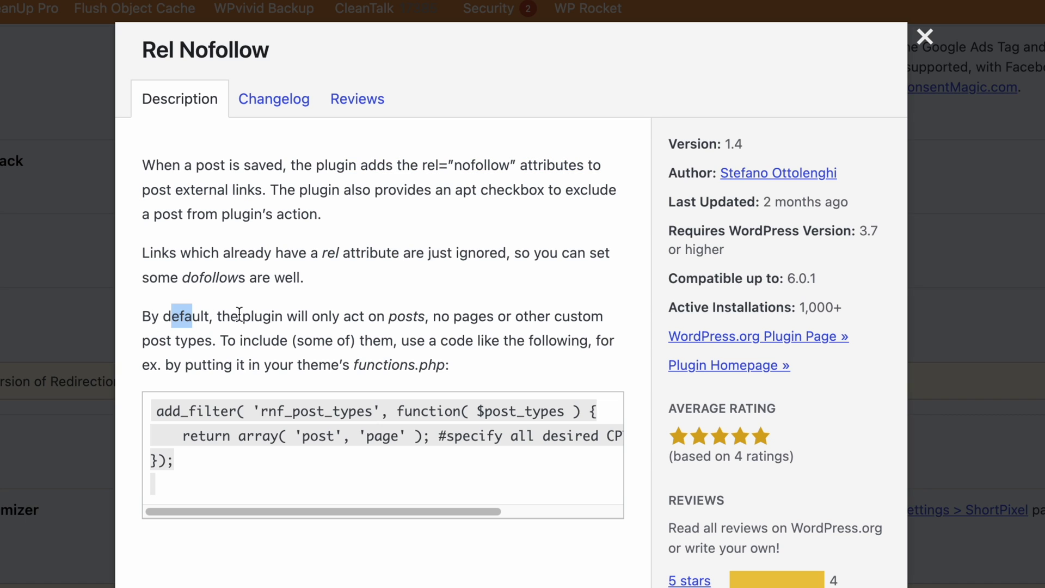
drag(397, 318, 315, 340)
click(315, 333)
drag(168, 411, 366, 469)
click(366, 469)
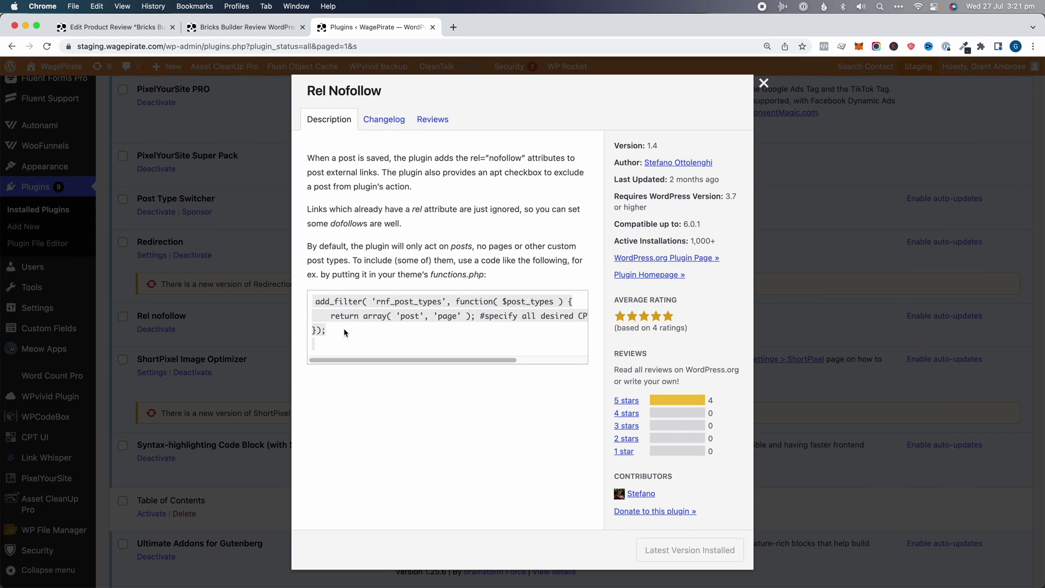
drag(345, 332, 314, 308)
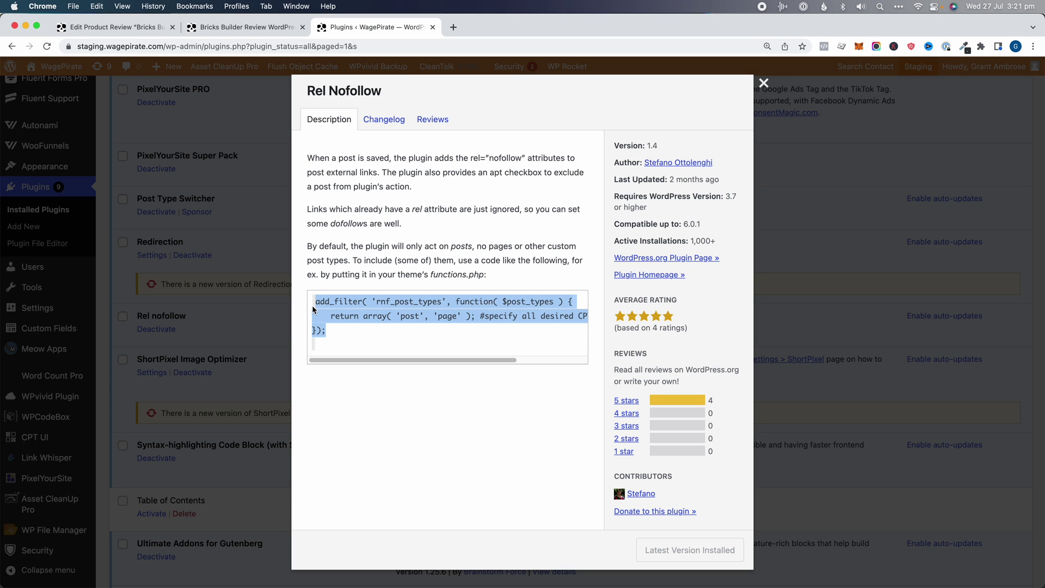
click(253, 319)
scroll(260, 349, down, 1)
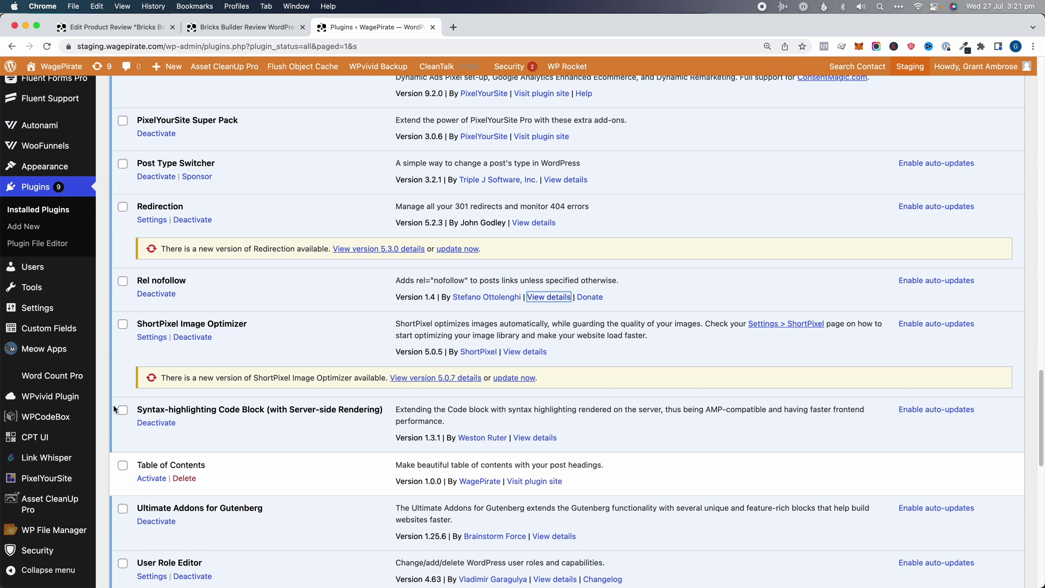
Create and save a WPCodeBox snippet 'Rel nofollow' containing the pasted nofollow filter code.
click(46, 416)
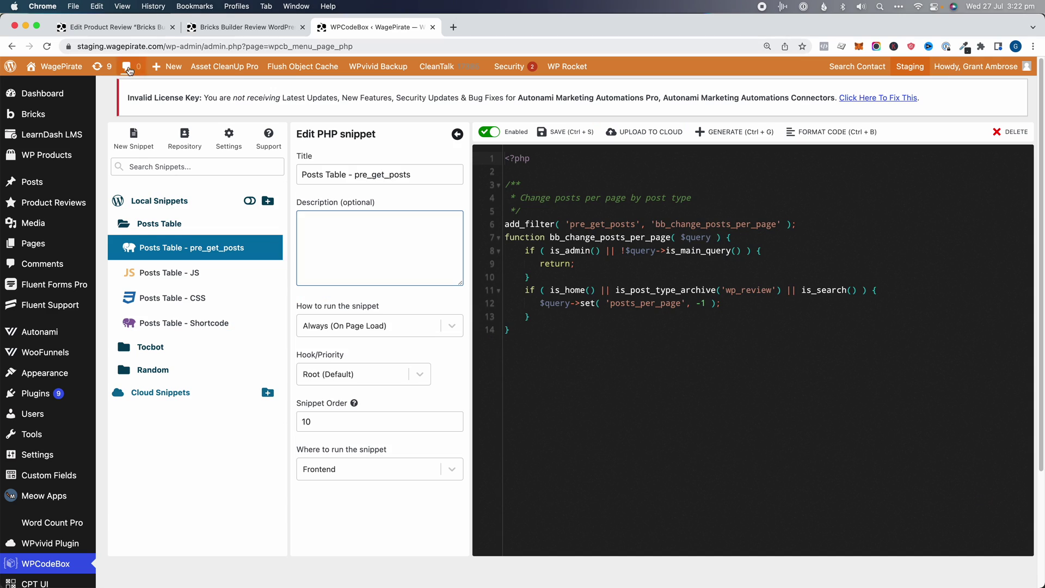
click(135, 144)
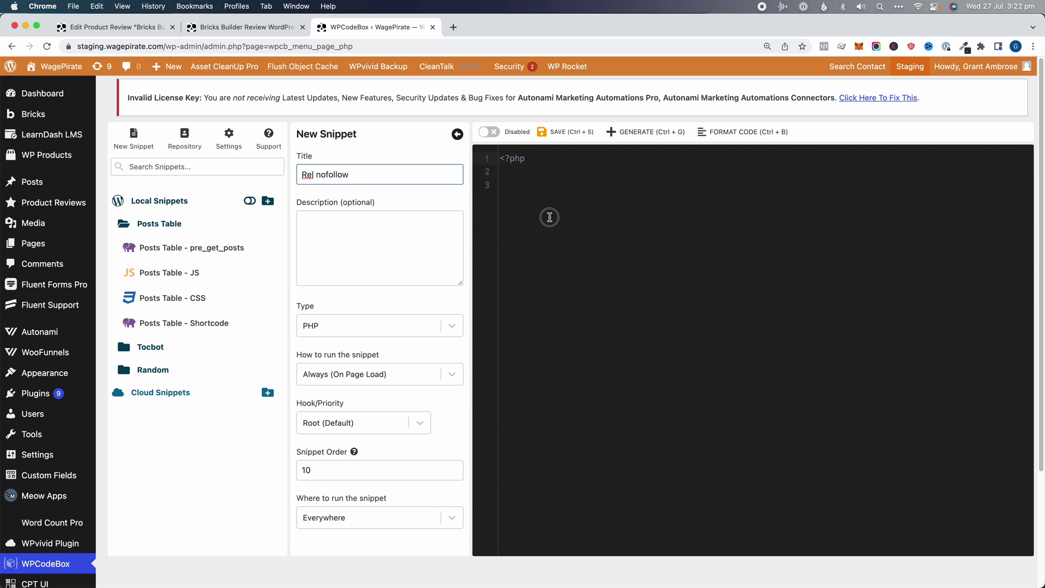
text(add_filter( 'rnf_post_types', function( $post_types ) {     return array( 'post', 'page' ); #specify all desired CPTs, comma-separated });)
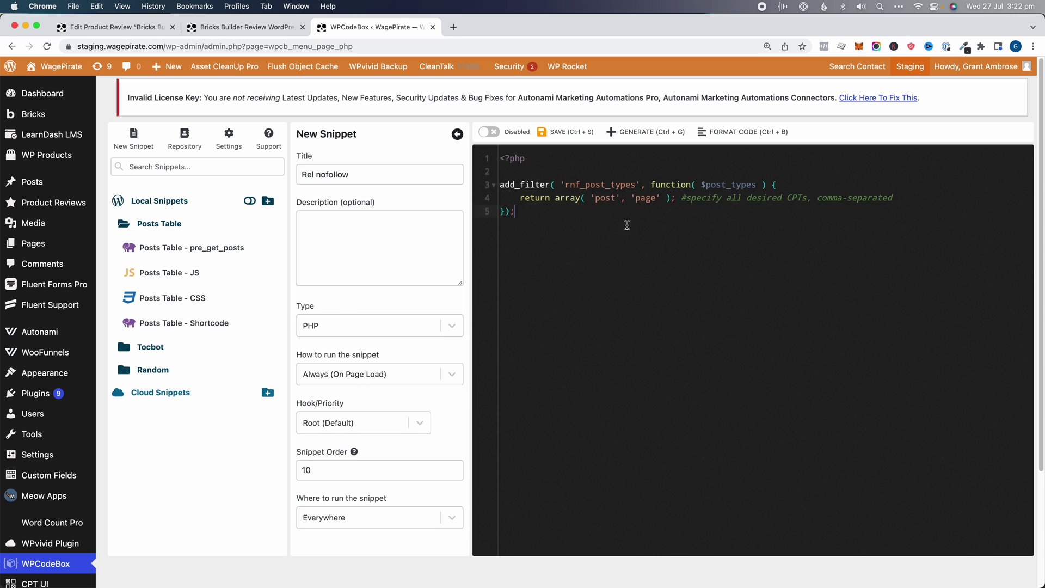
click(571, 135)
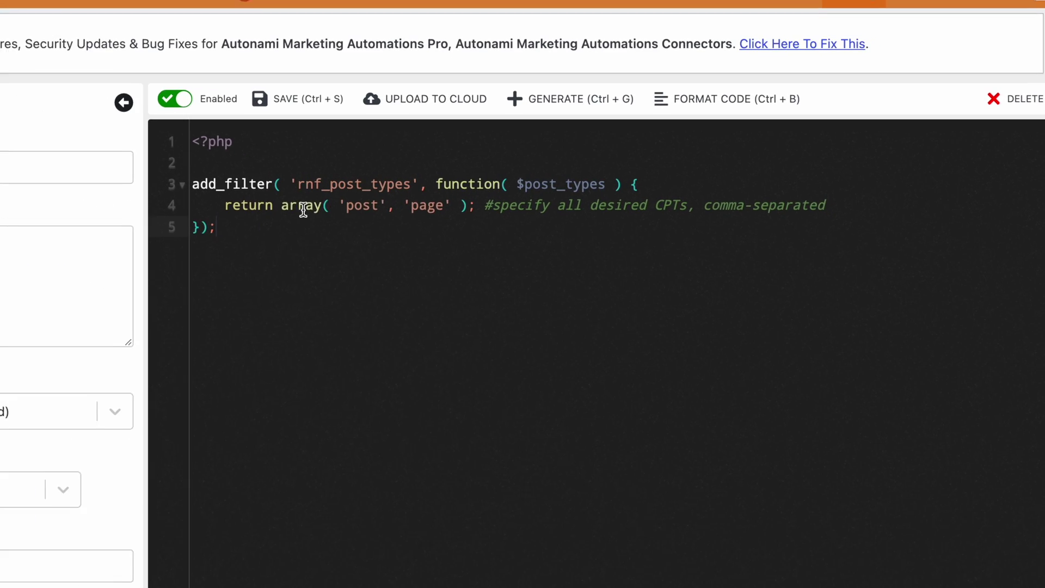
Add 'wp_review' to the snippet's 'post', 'page' types array and save again.
drag(555, 199, 618, 198)
drag(344, 208, 431, 206)
click(432, 207)
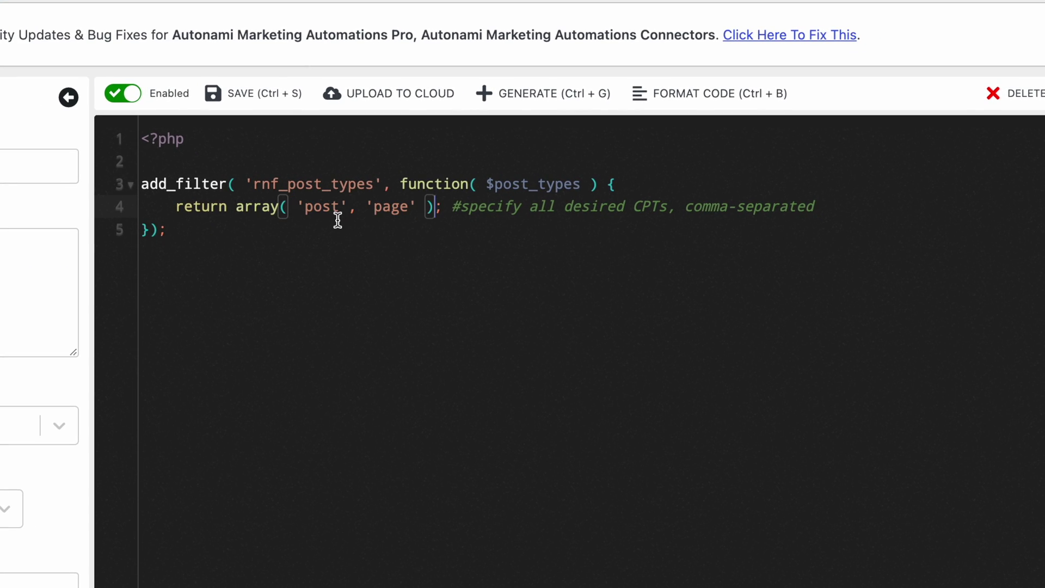
double_click(390, 206)
text(, 'wp_)
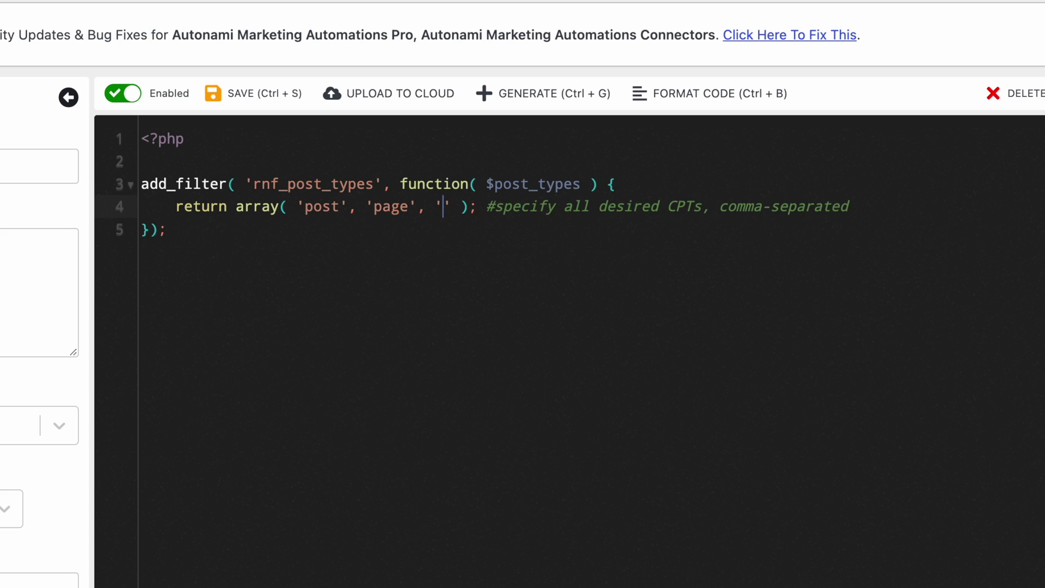
text(review)
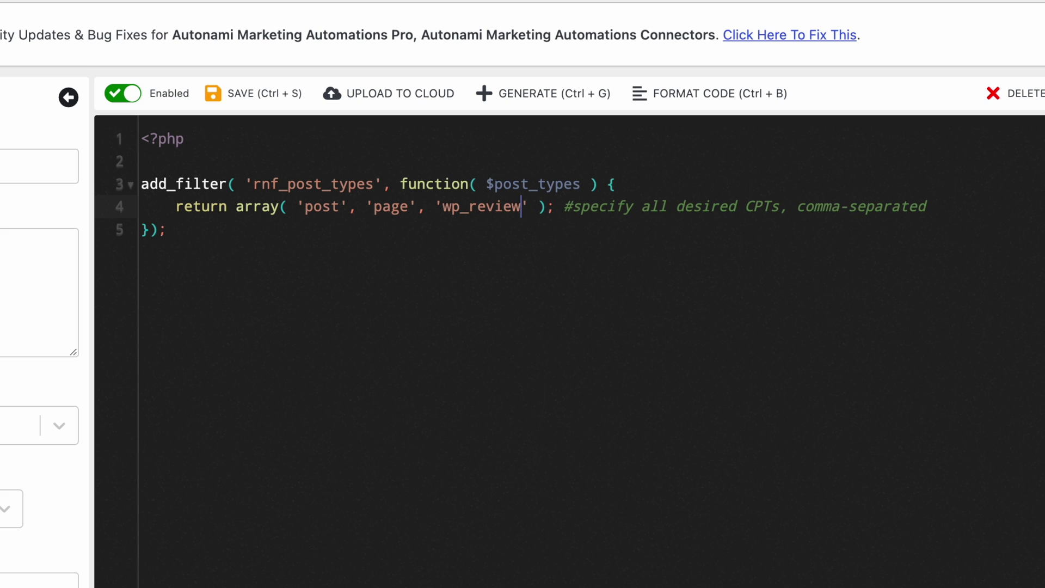
click(254, 97)
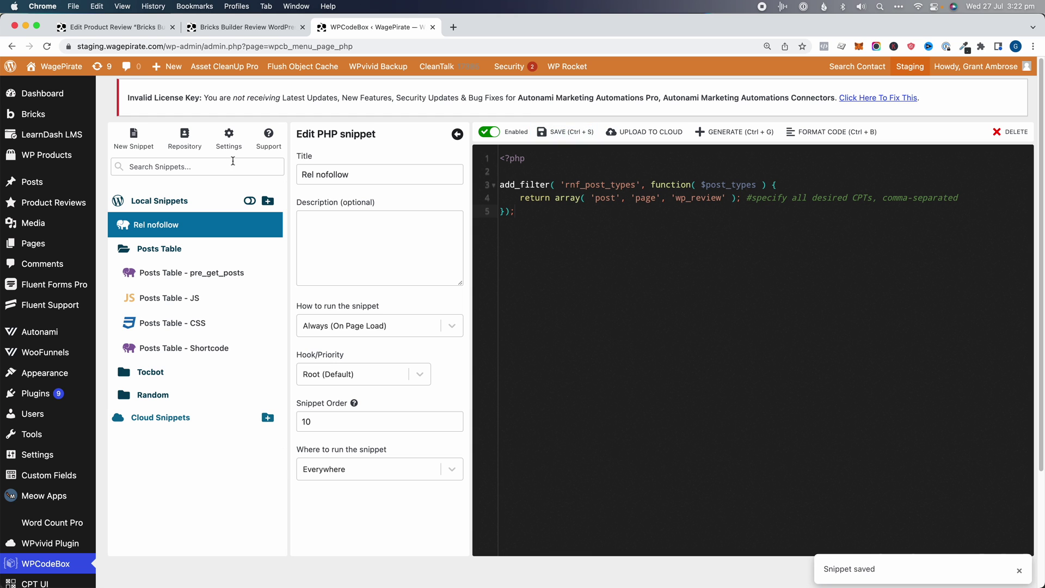
Open All Product Reviews from the admin sidebar in a new browser tab.
mouse_move(39, 203)
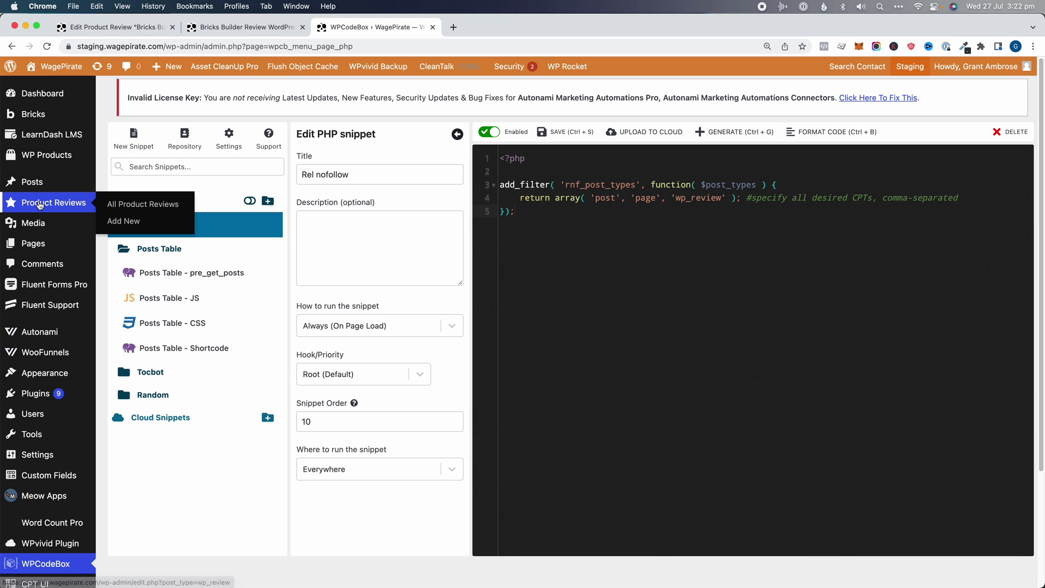
click(120, 208)
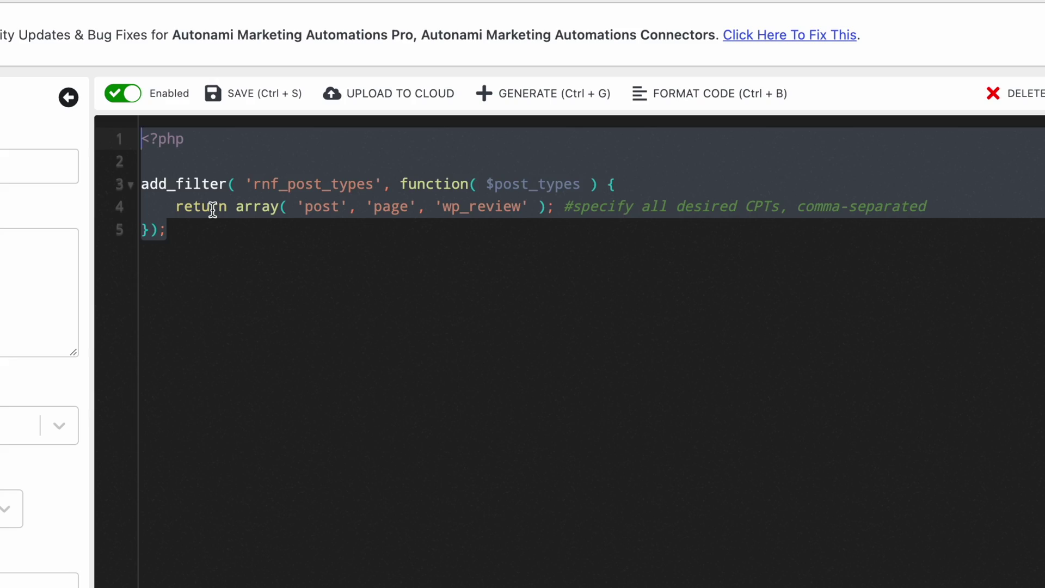
click(212, 208)
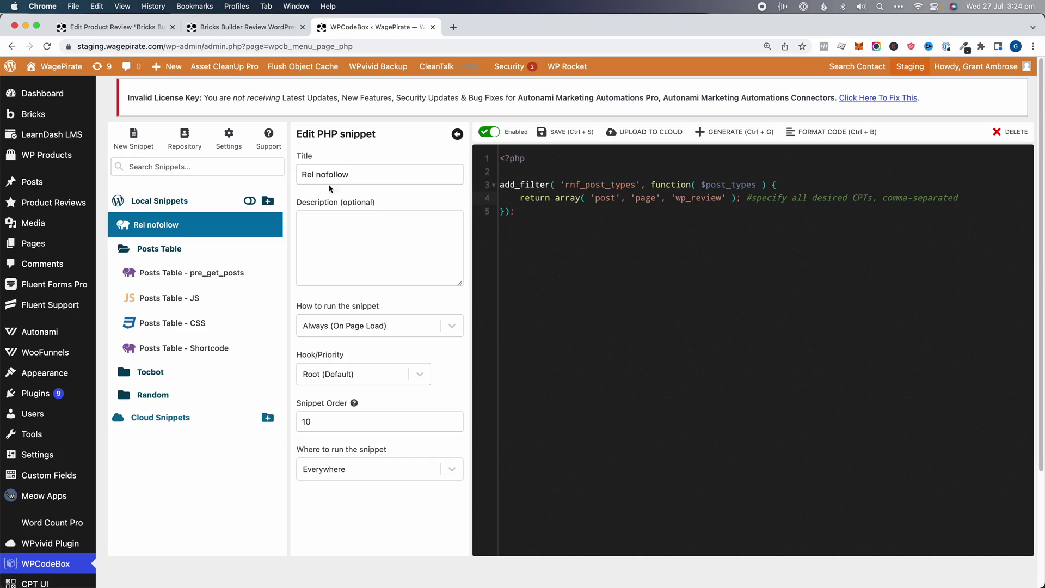
mouse_move(70, 207)
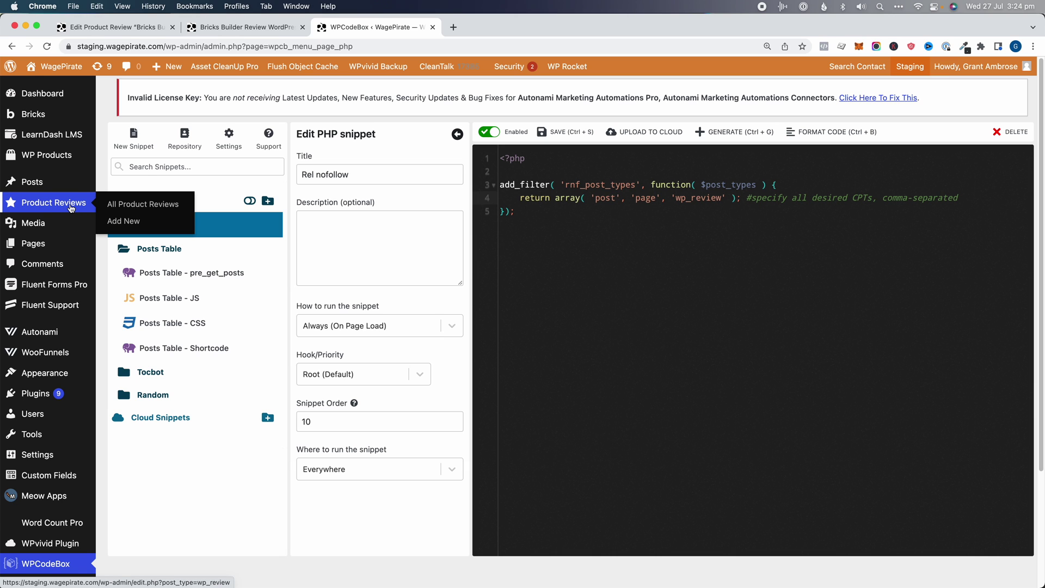
shift+super+click(126, 209)
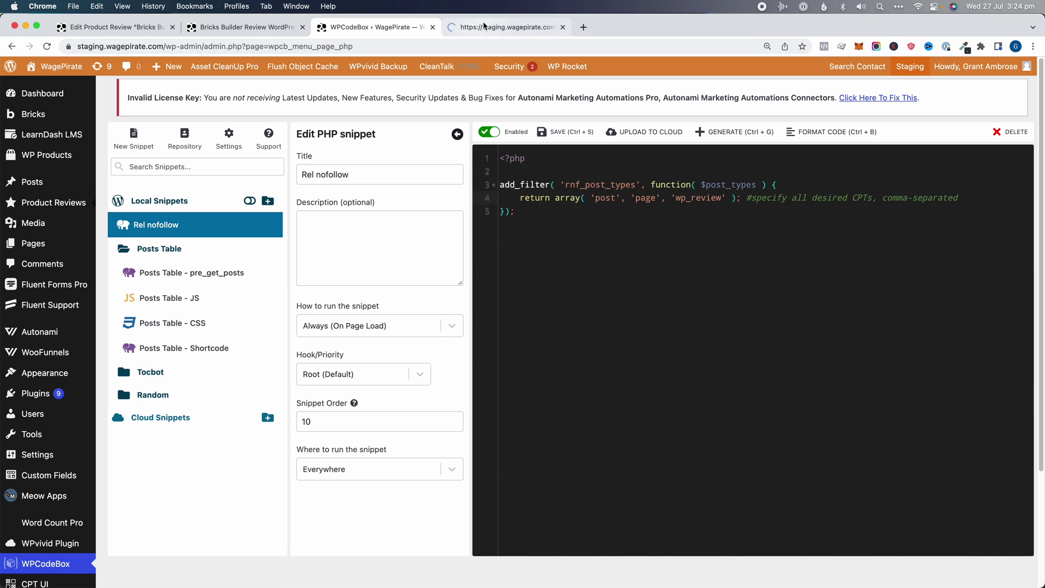
Find 'bricks' in the product reviews list and open Bricks Builder Review for editing.
scroll(560, 307, down, 10)
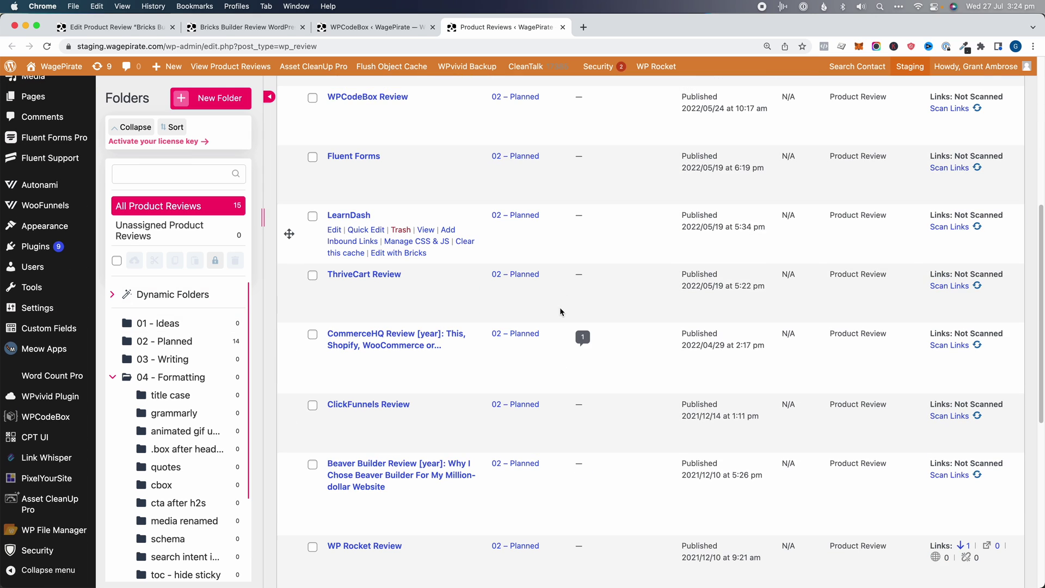
key(super+f)
text(bricks)
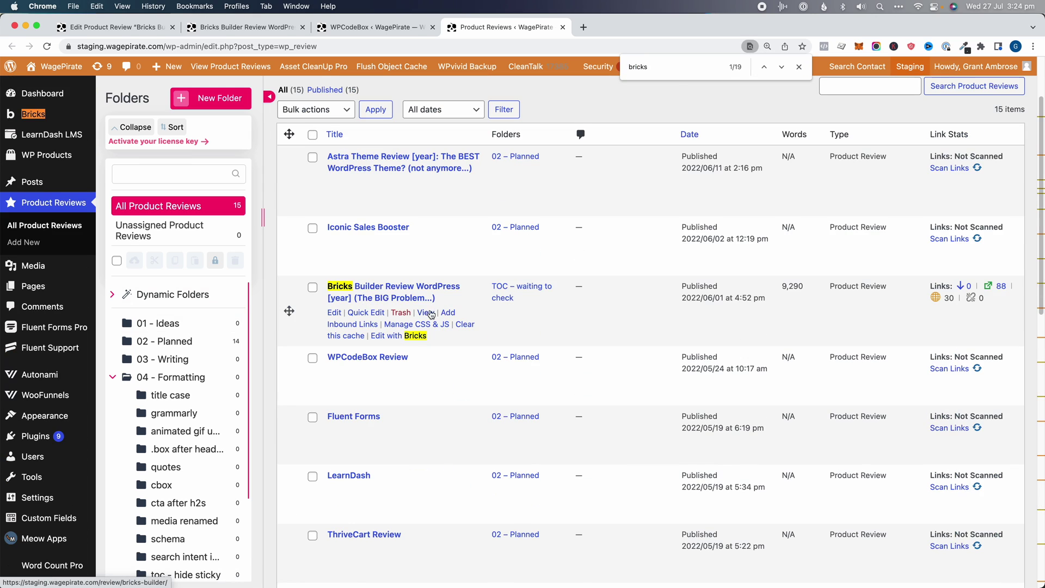
click(334, 314)
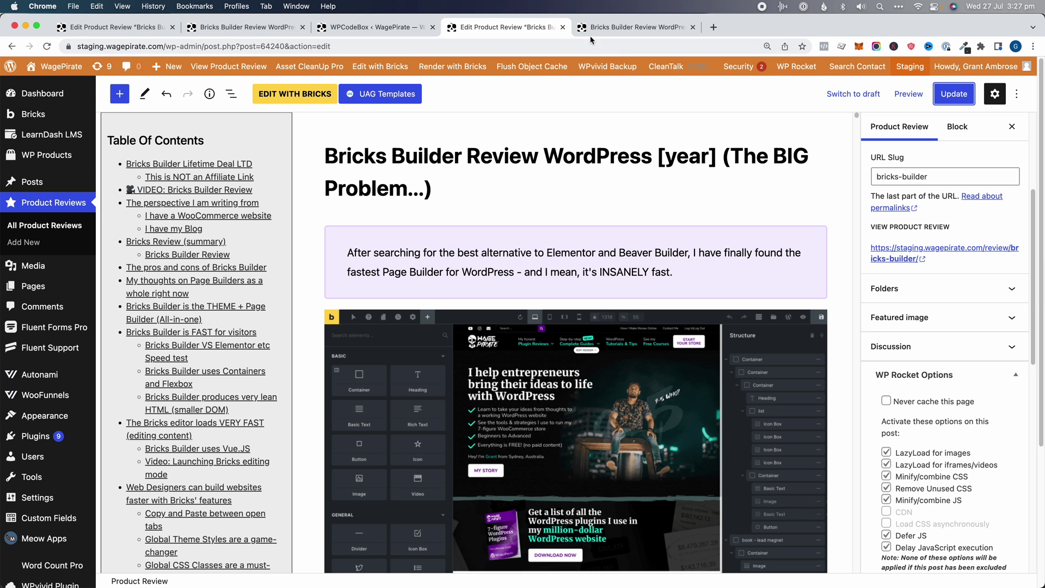
On the live review, inspect the HTML of the CSS-Tricks Flexbox 'Click here' link.
click(614, 31)
scroll(467, 346, down, 8)
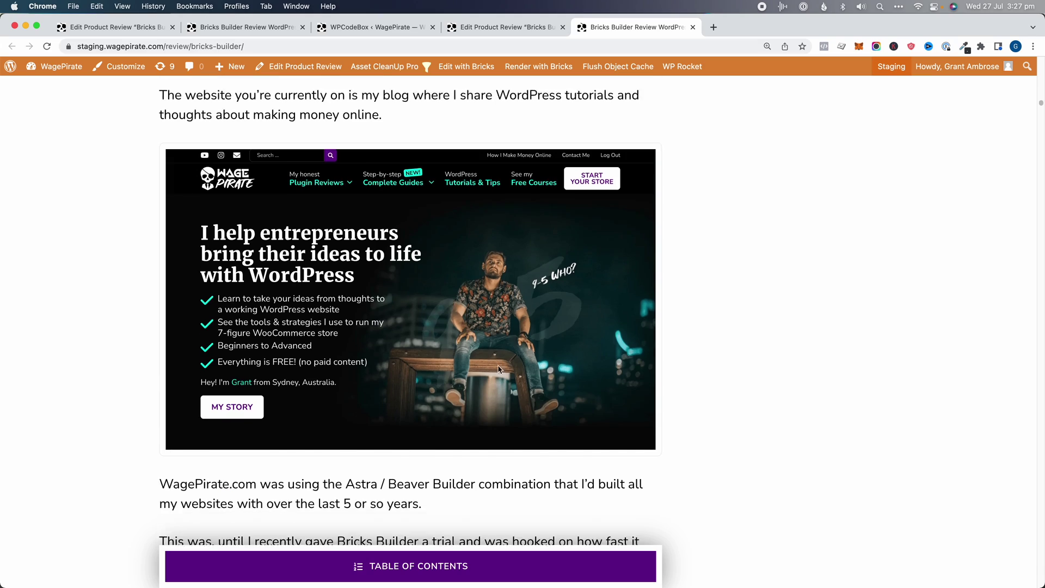
scroll(598, 390, down, 14)
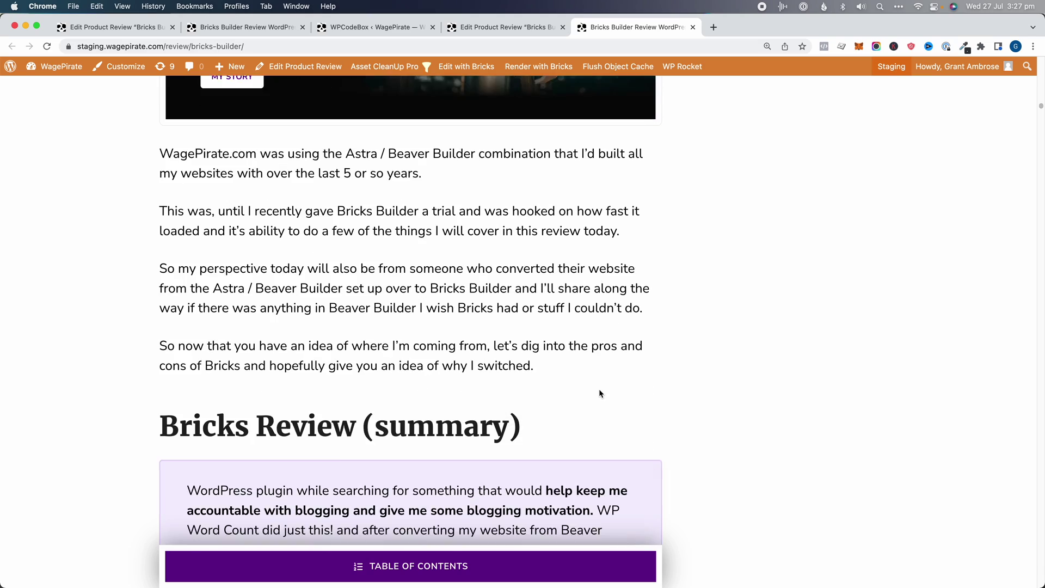
scroll(599, 392, down, 20)
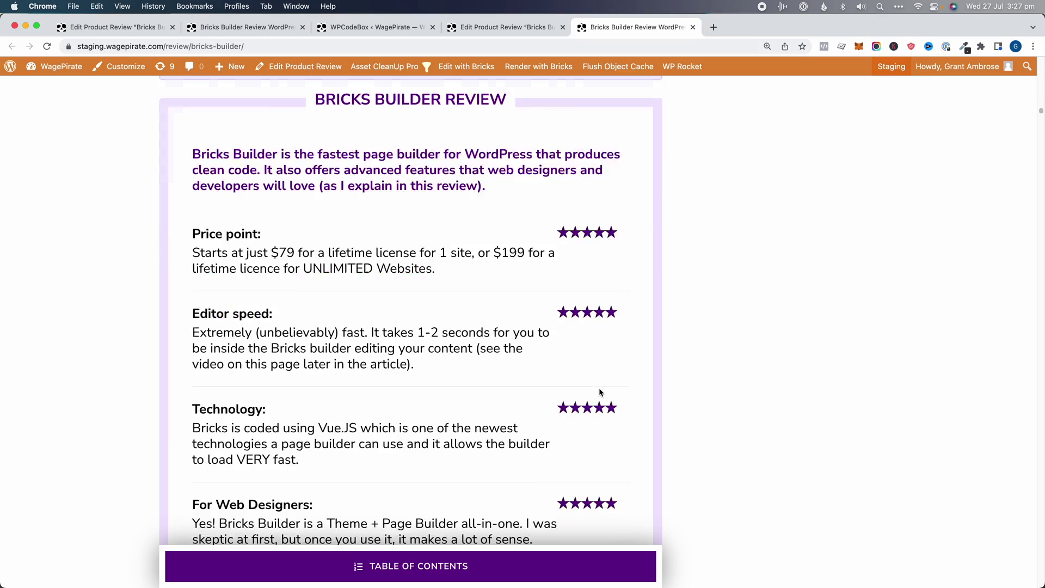
scroll(598, 388, down, 20)
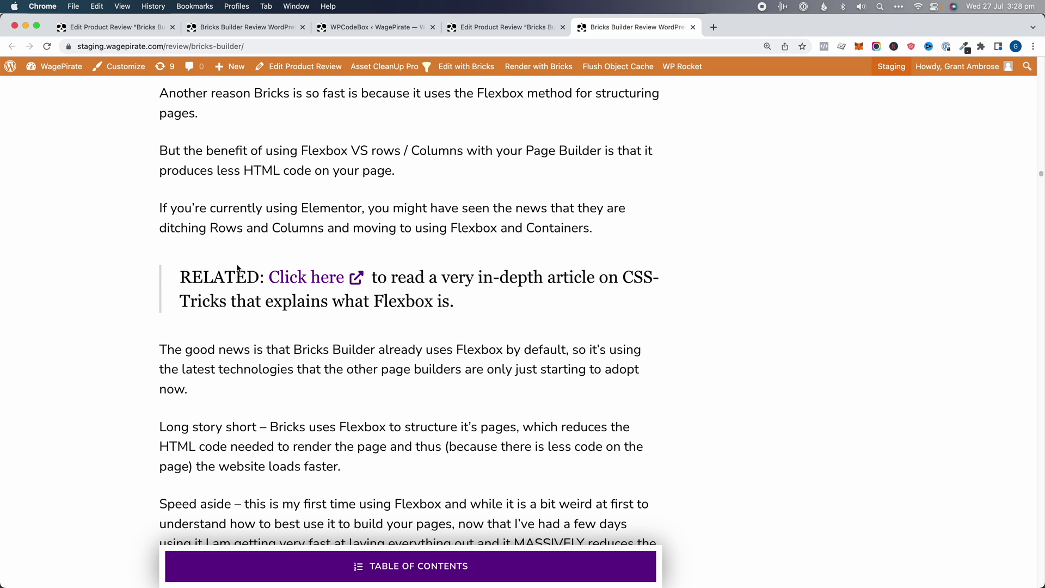
drag(391, 277, 536, 277)
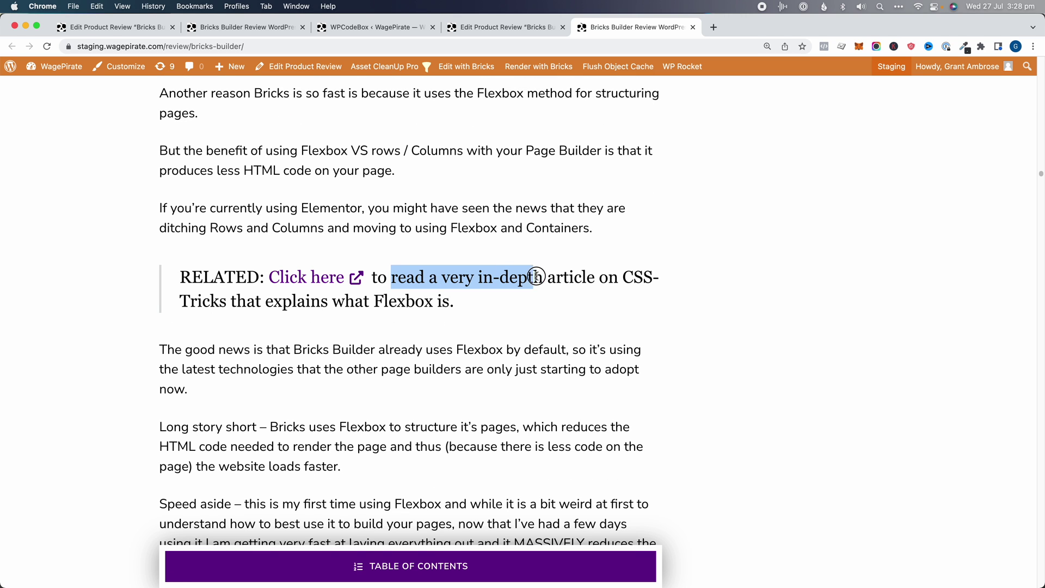
drag(637, 272, 195, 303)
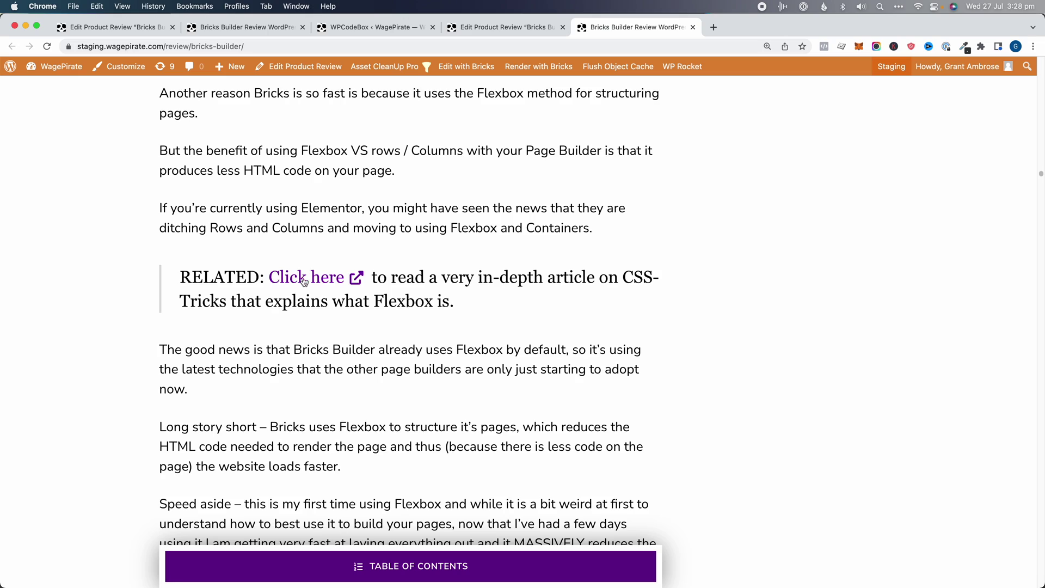
right_click(304, 276)
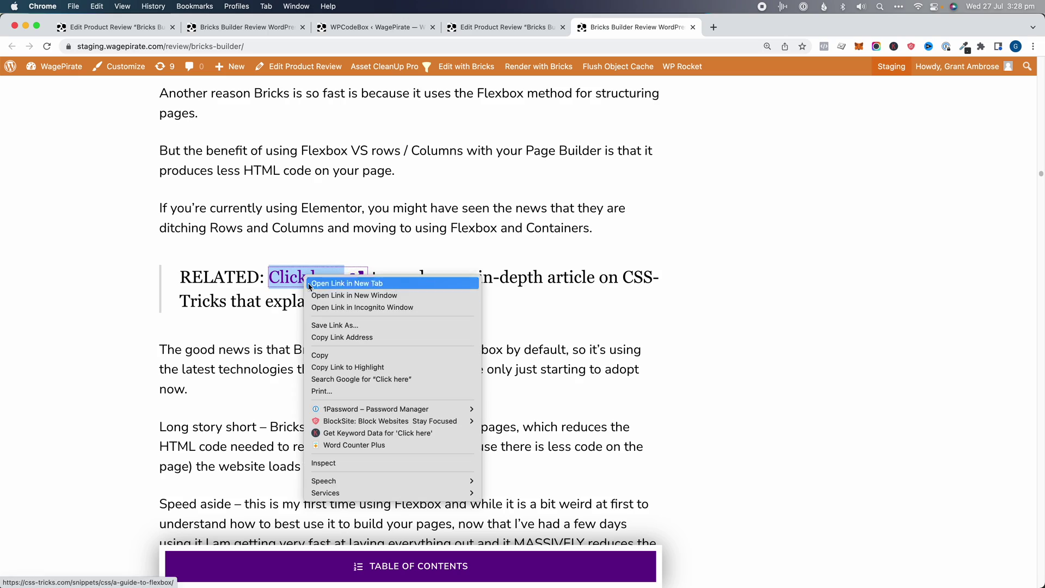
click(333, 463)
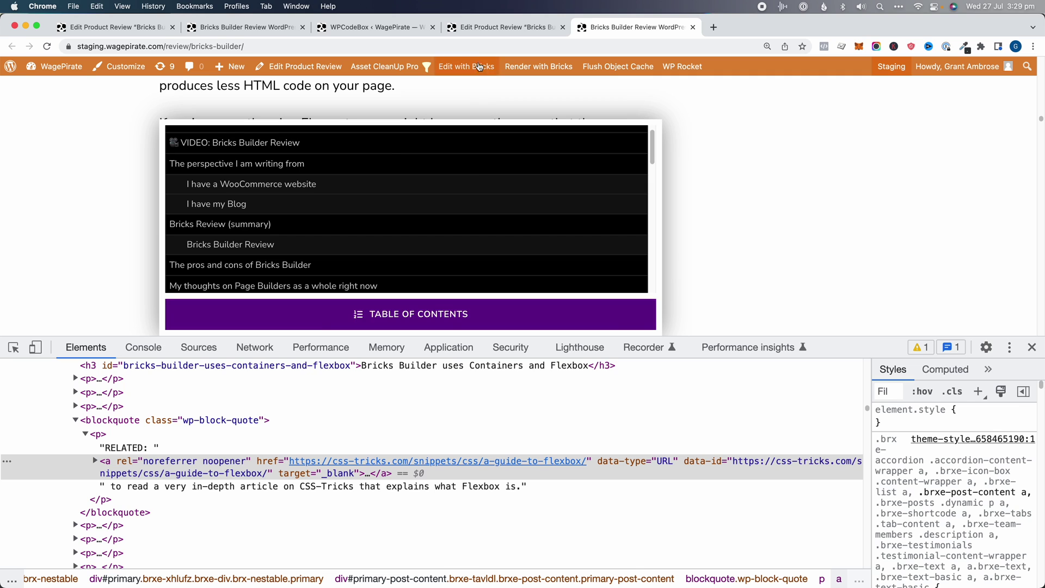
Update the Bricks Builder Review and reload the live page to check a link's rel for nofollow.
click(503, 27)
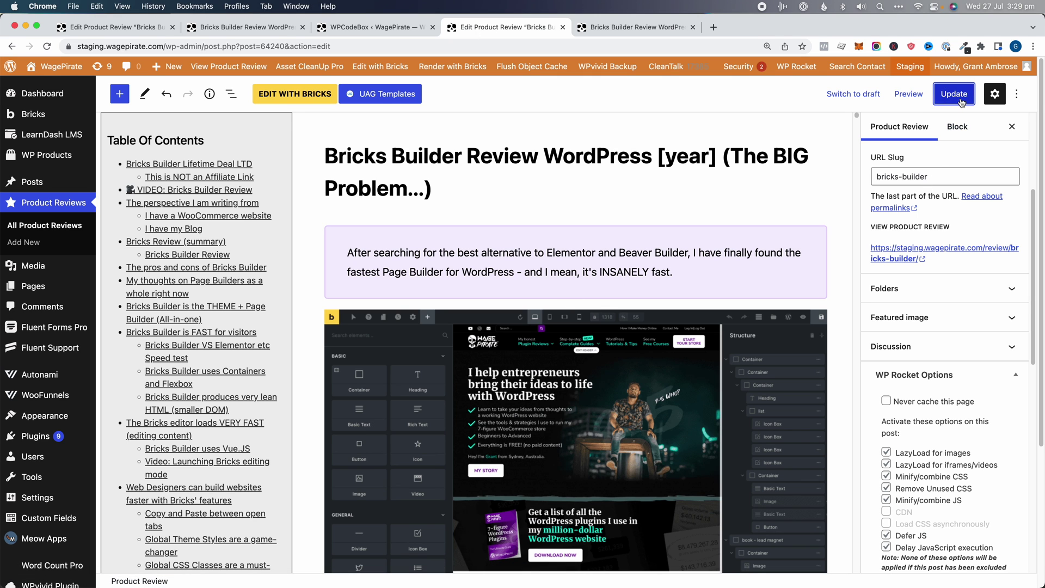
click(959, 98)
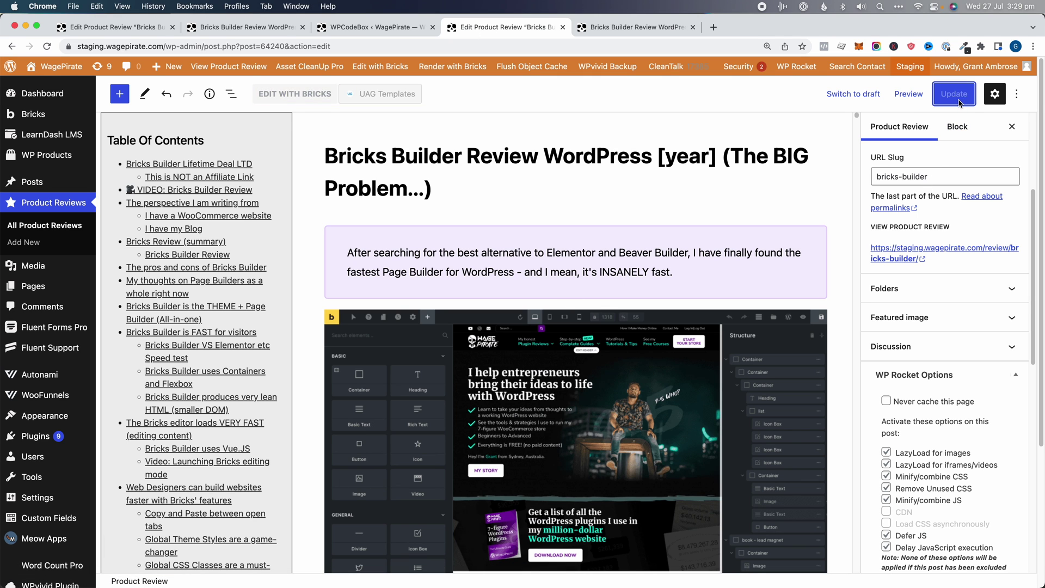
click(598, 31)
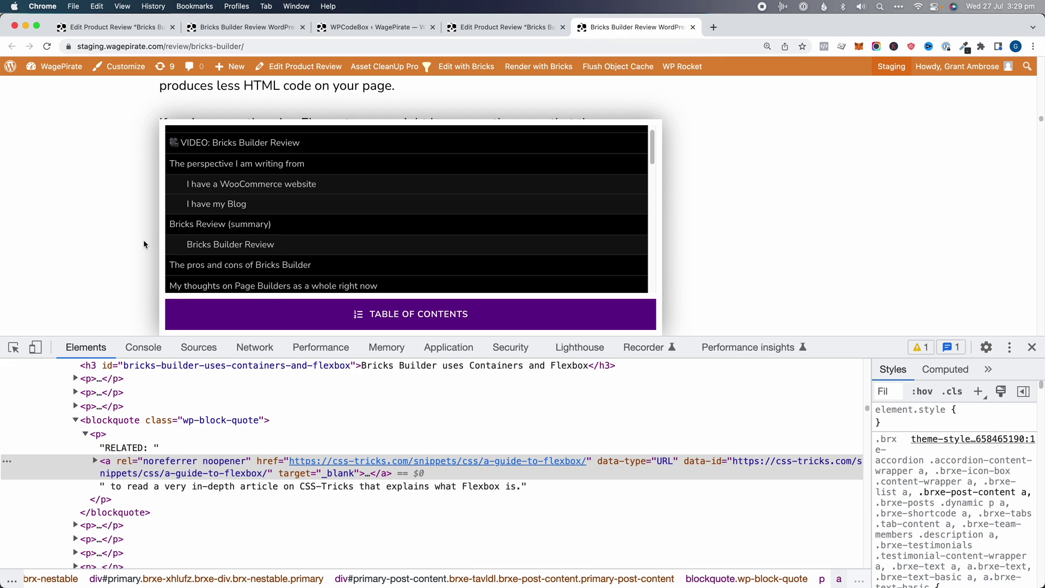
click(272, 319)
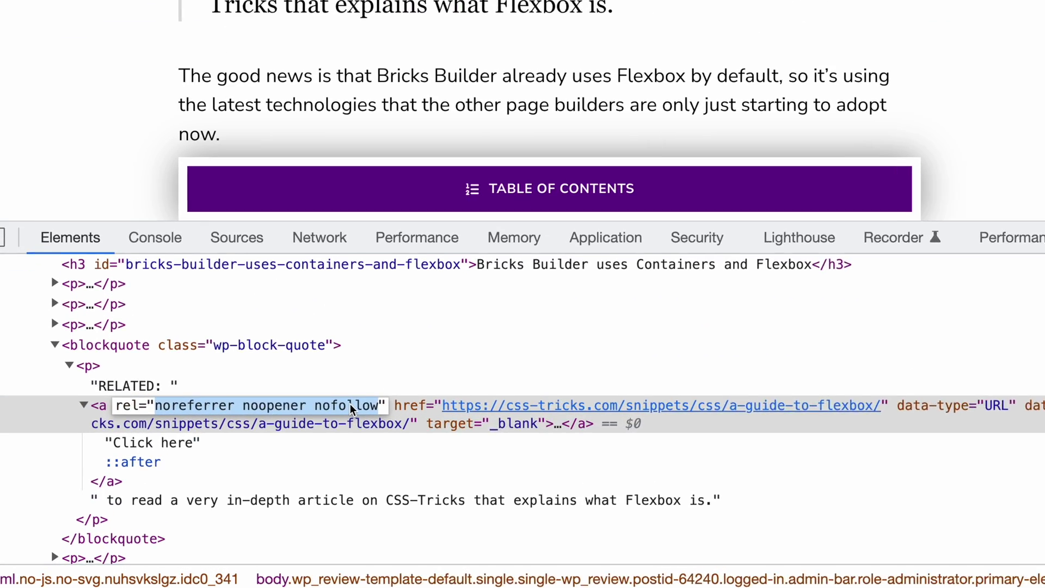
double_click(276, 460)
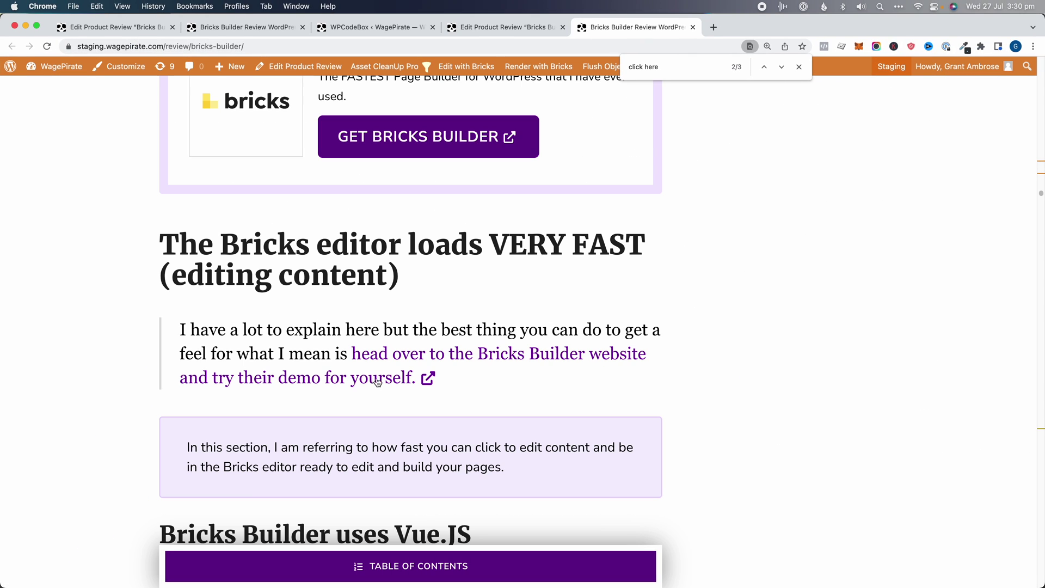
Confirm the Bricks demo link's rel reads 'noreferrer noopener nofollow', then open /go/bricksbuilder in a new tab.
drag(282, 354, 506, 388)
click(538, 397)
right_click(464, 358)
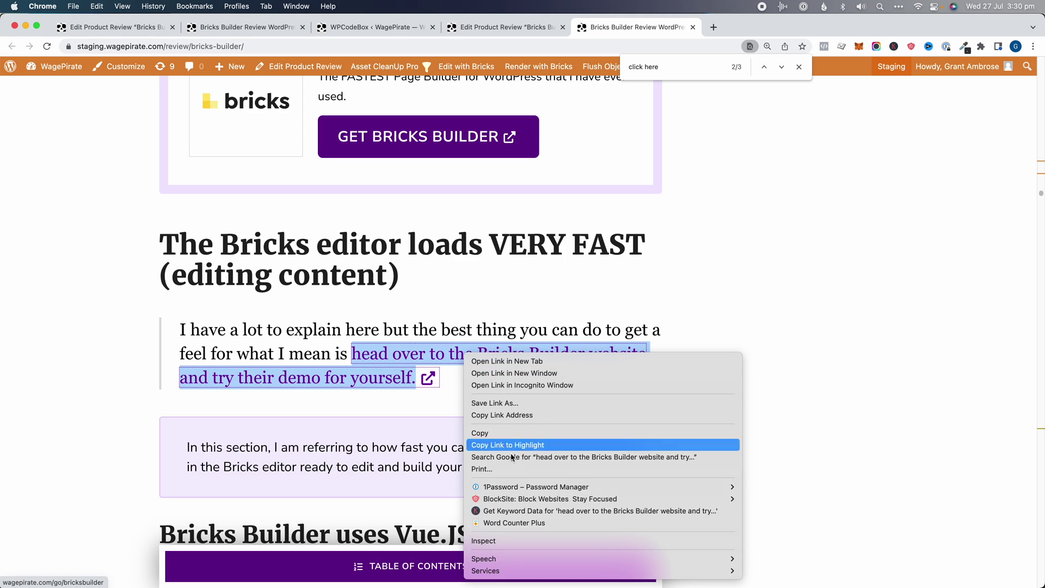
click(504, 536)
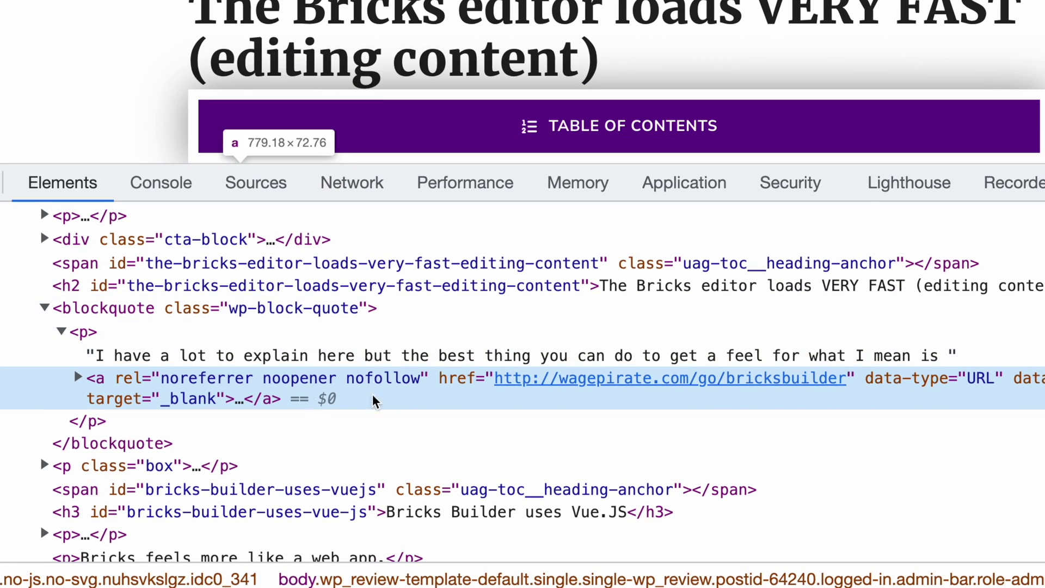
double_click(384, 386)
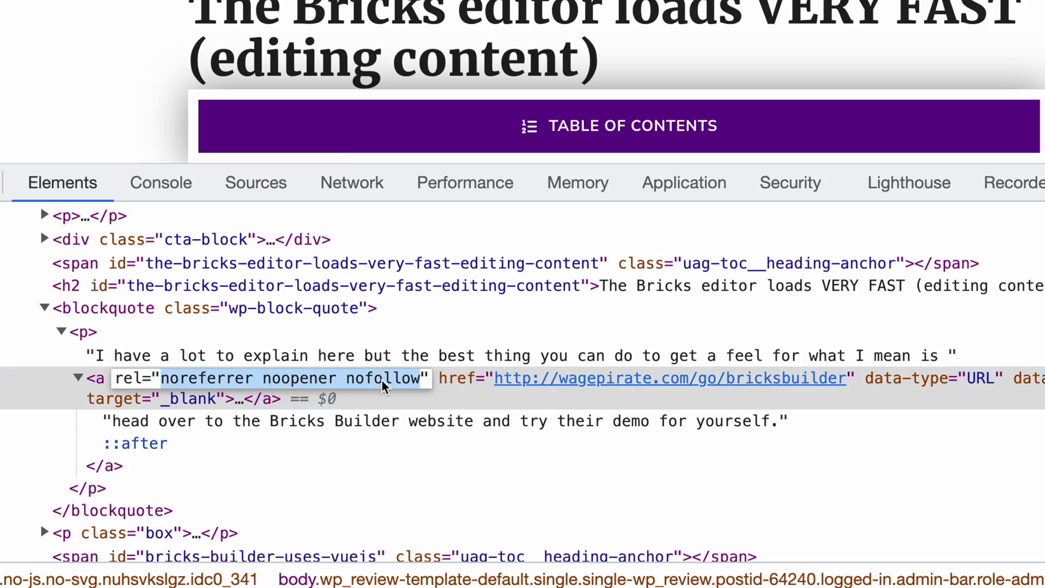
double_click(383, 387)
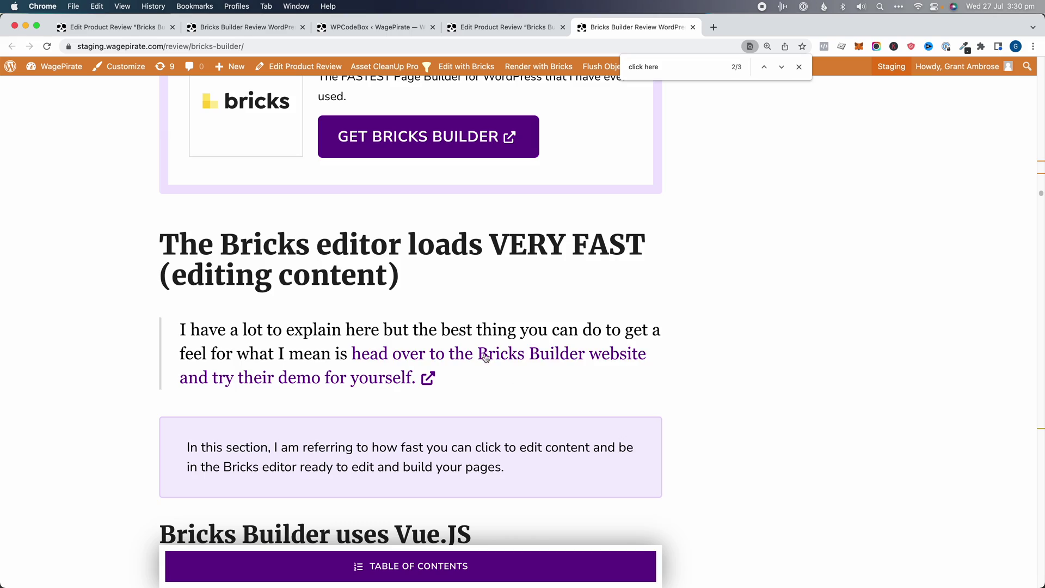
right_click(495, 360)
click(517, 536)
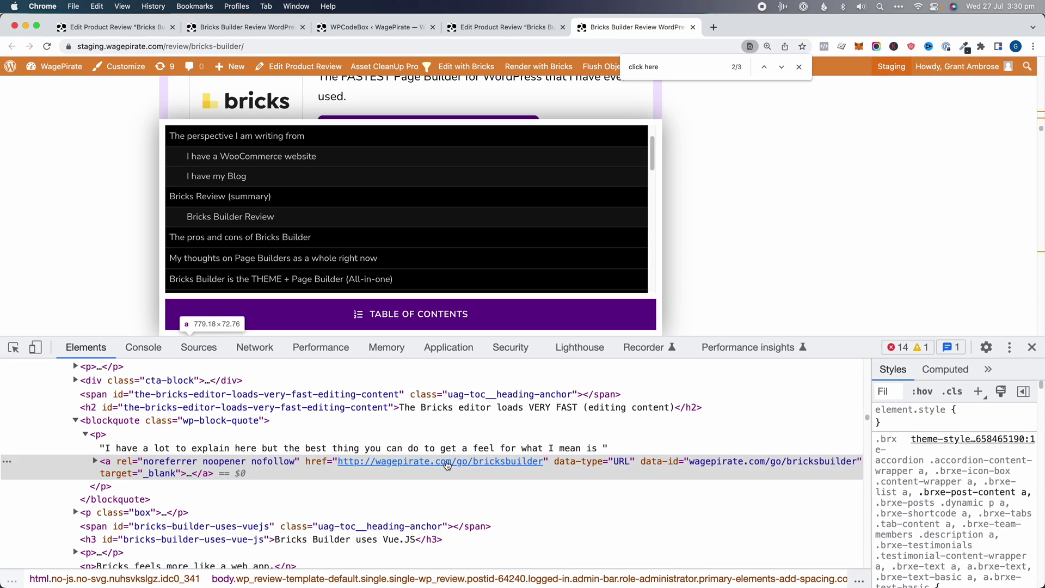
click(447, 462)
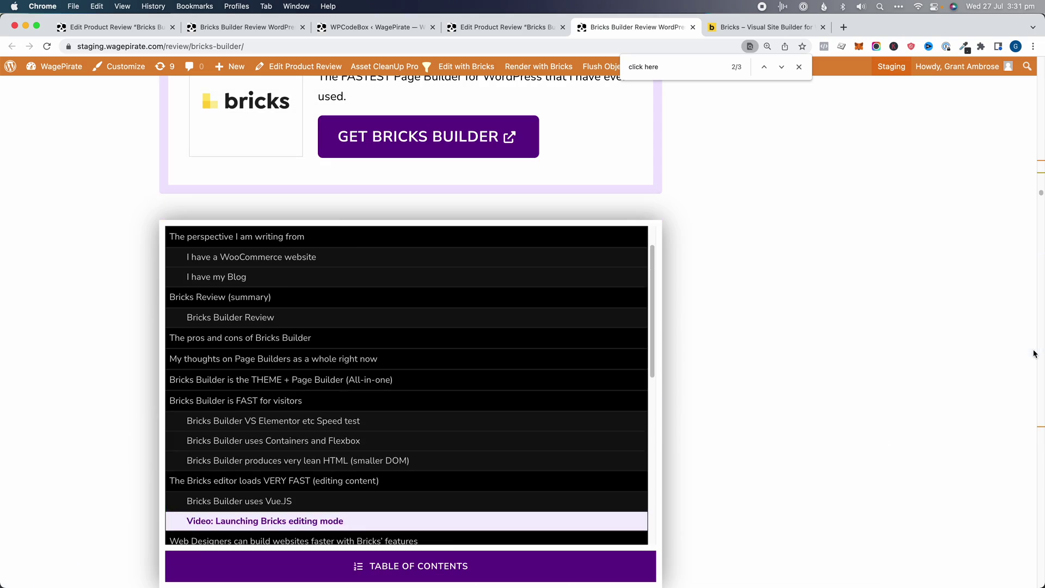
click(684, 471)
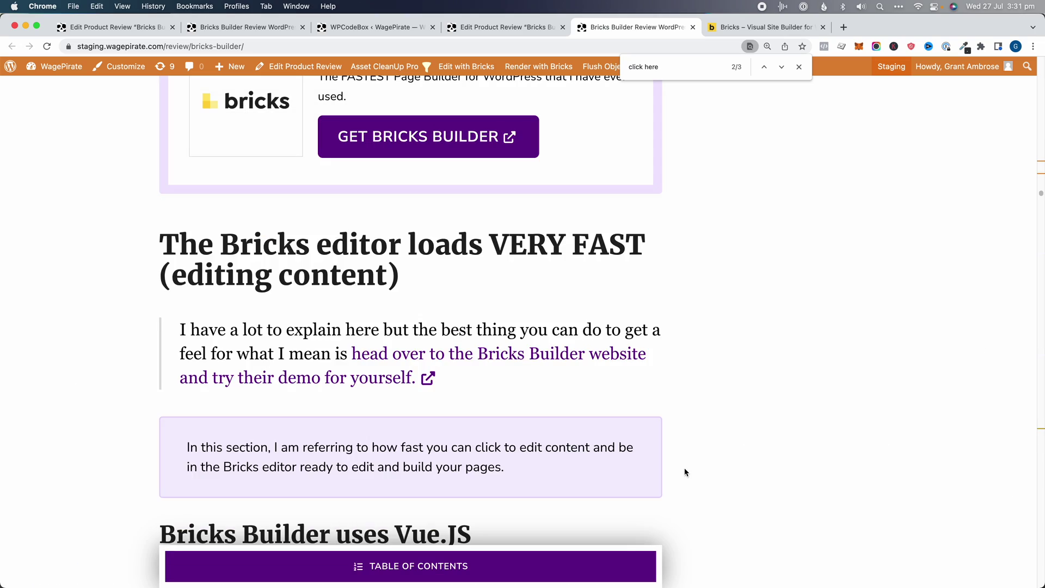
click(626, 561)
click(639, 550)
scroll(756, 390, up, 10)
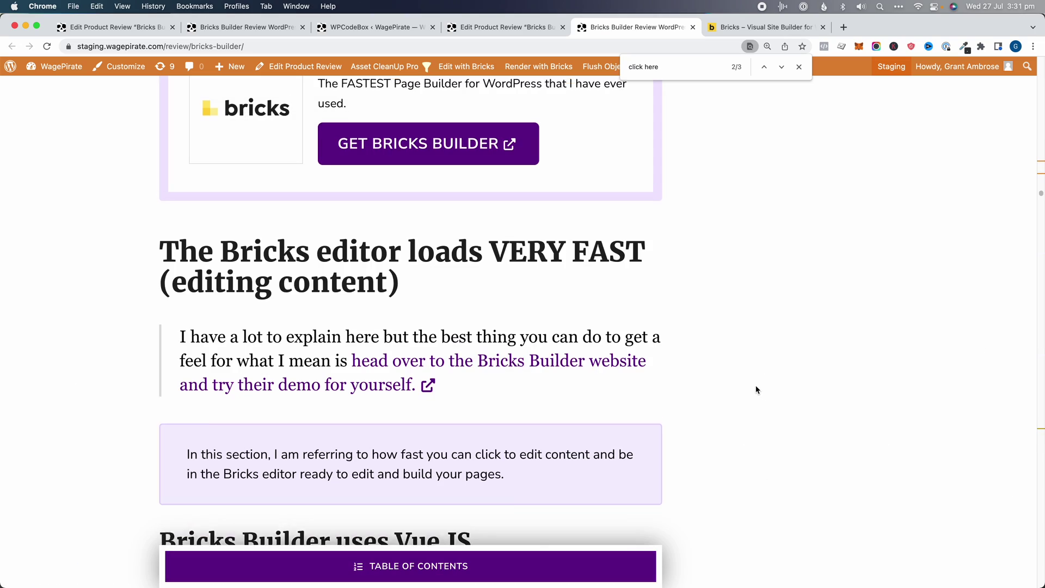
scroll(756, 390, up, 15)
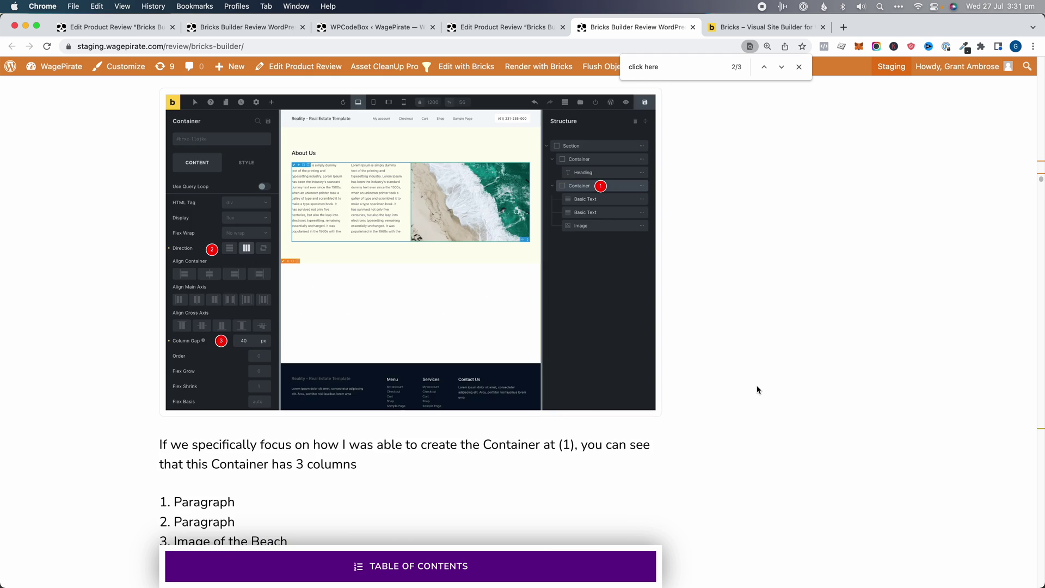
scroll(754, 392, up, 10)
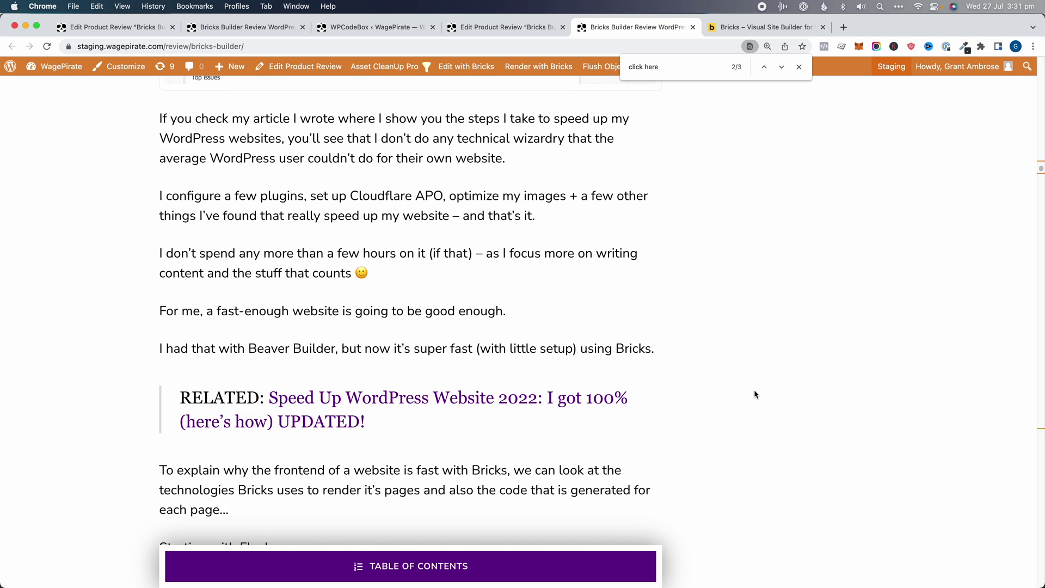
key(Escape)
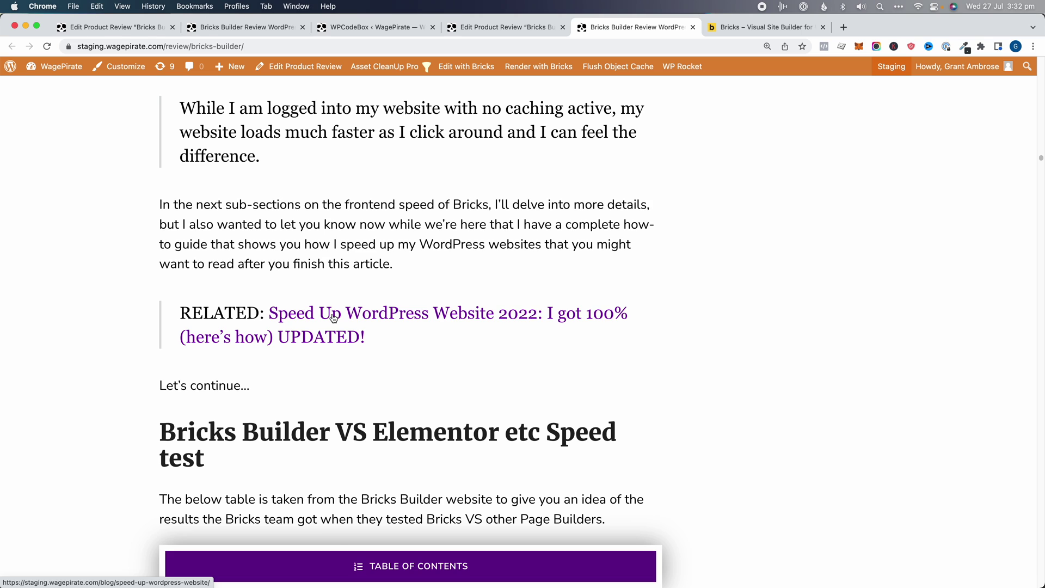
right_click(333, 318)
click(387, 499)
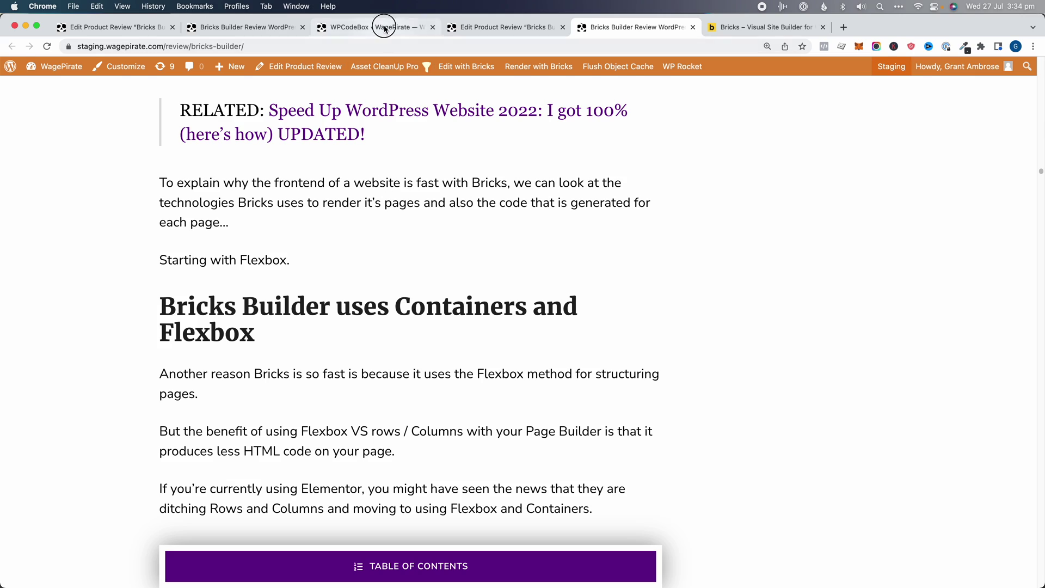
click(385, 28)
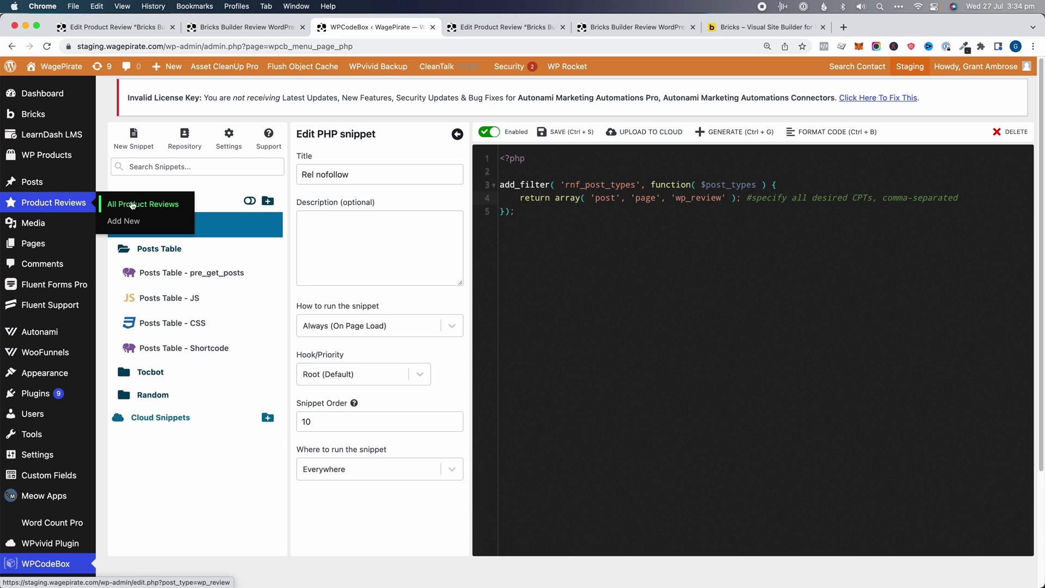
Bulk-edit and re-save all 15 product reviews so the nofollow snippet takes effect.
key(ctrl+Tab)
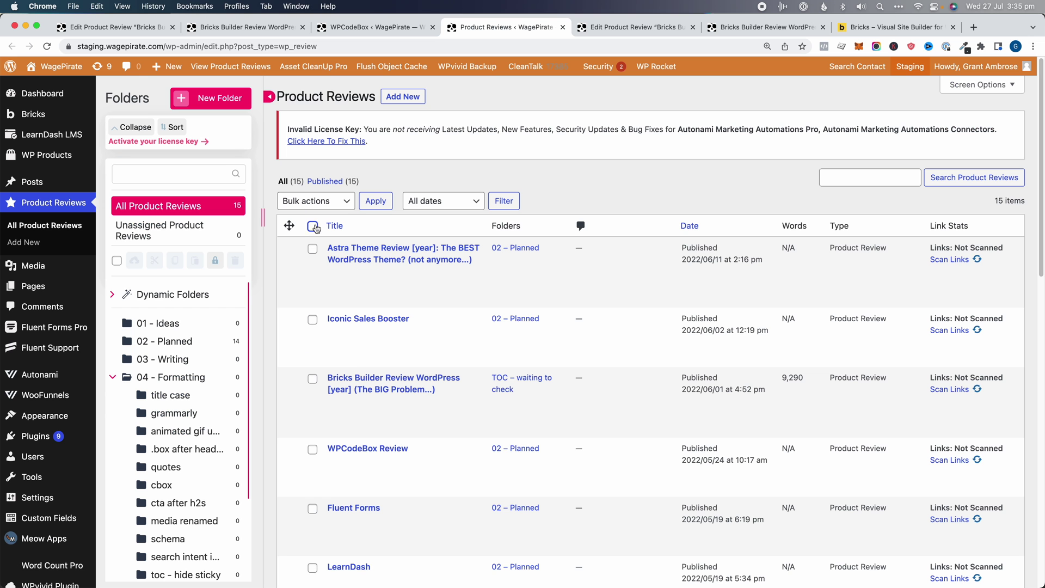
click(312, 203)
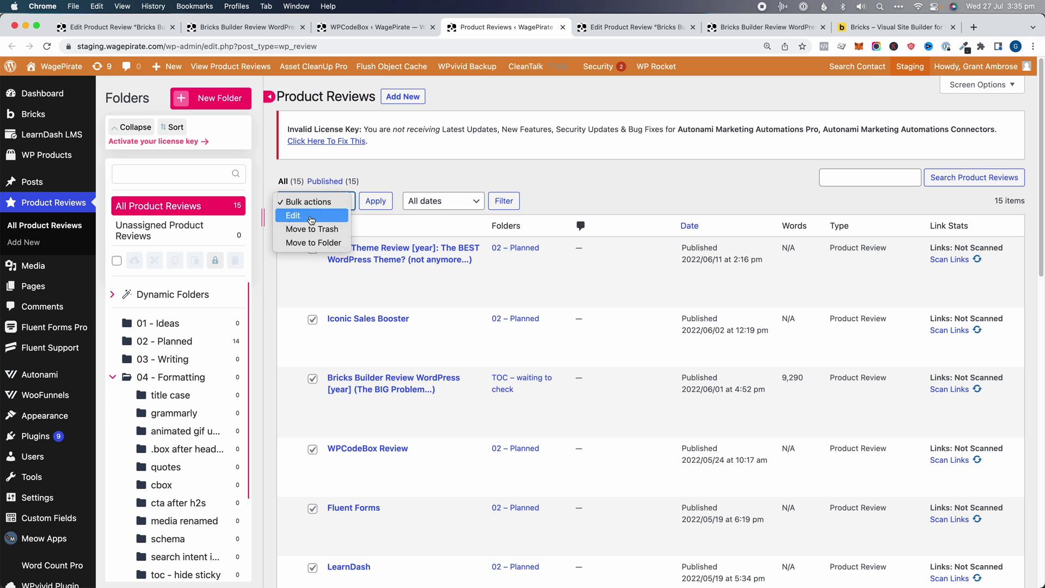
click(311, 216)
click(371, 201)
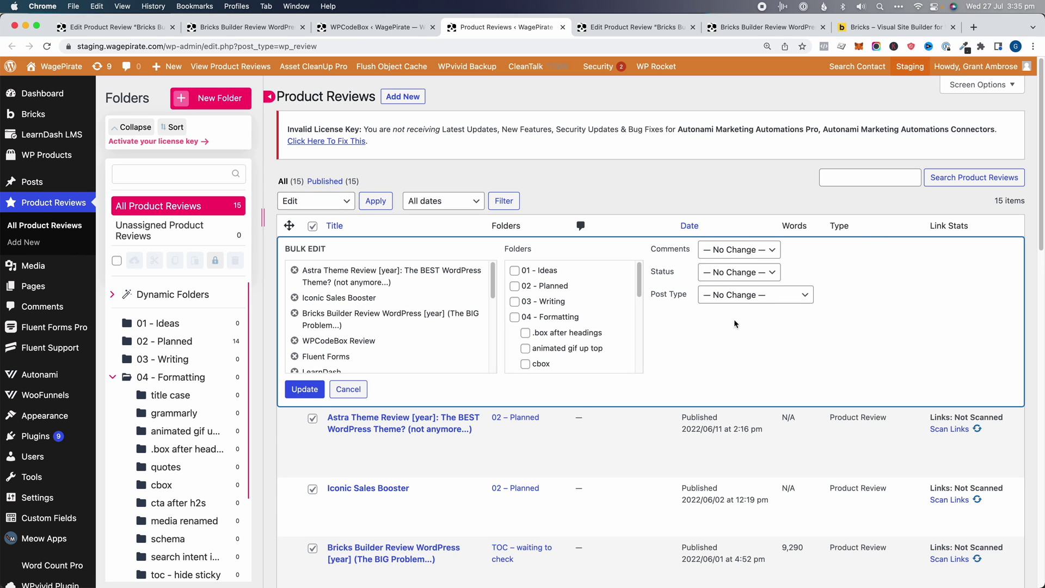
click(302, 390)
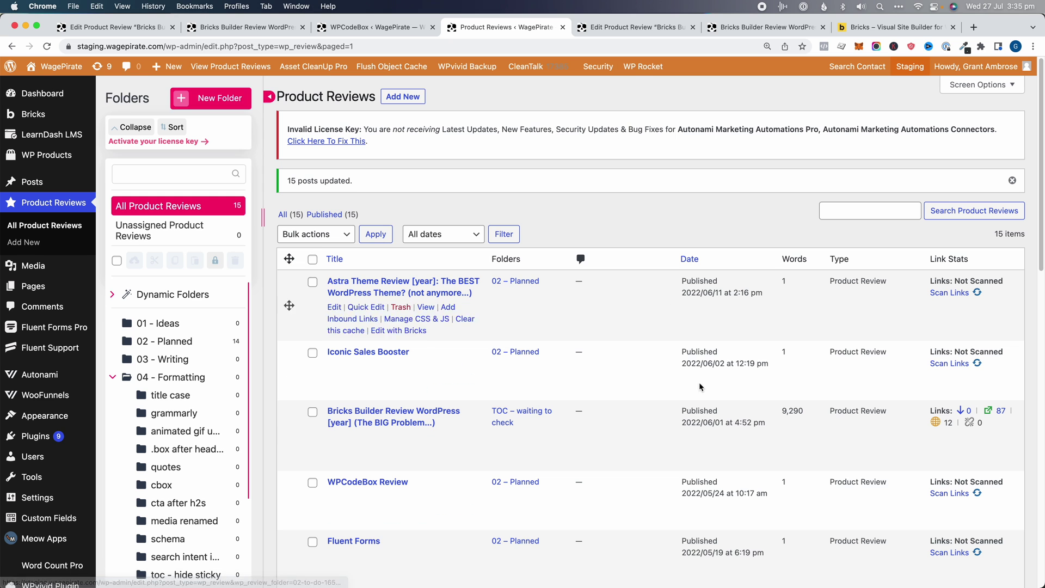
scroll(707, 430, down, 10)
scroll(708, 430, up, 10)
Open the All Posts list showing 100 posts per page.
mouse_move(44, 193)
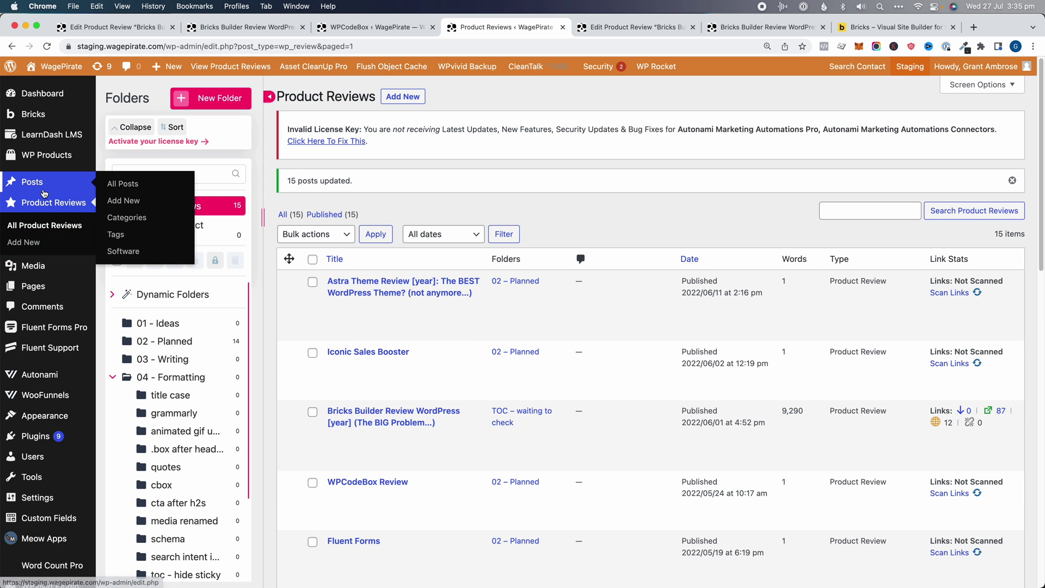
click(118, 184)
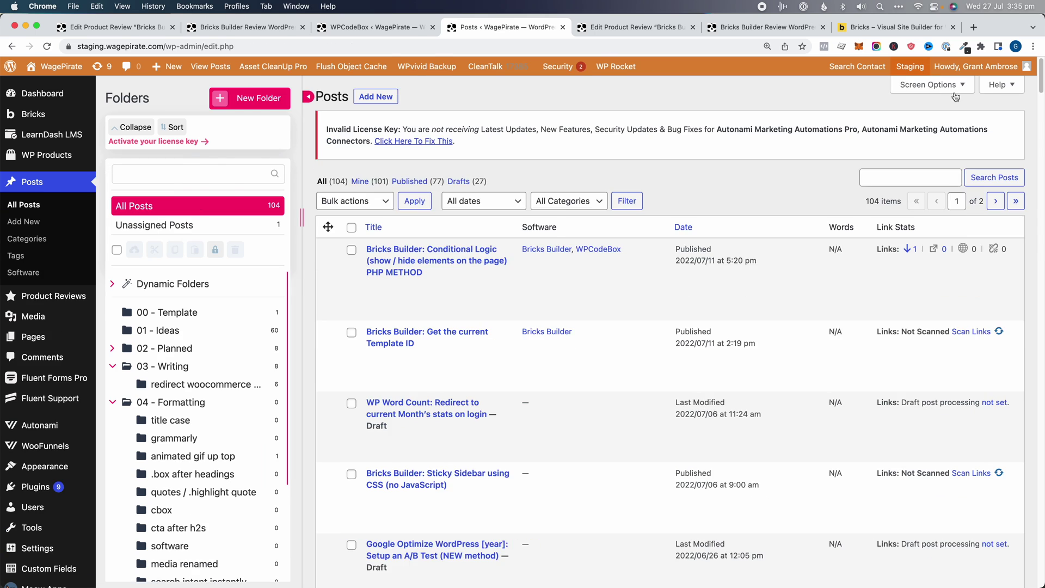
click(931, 84)
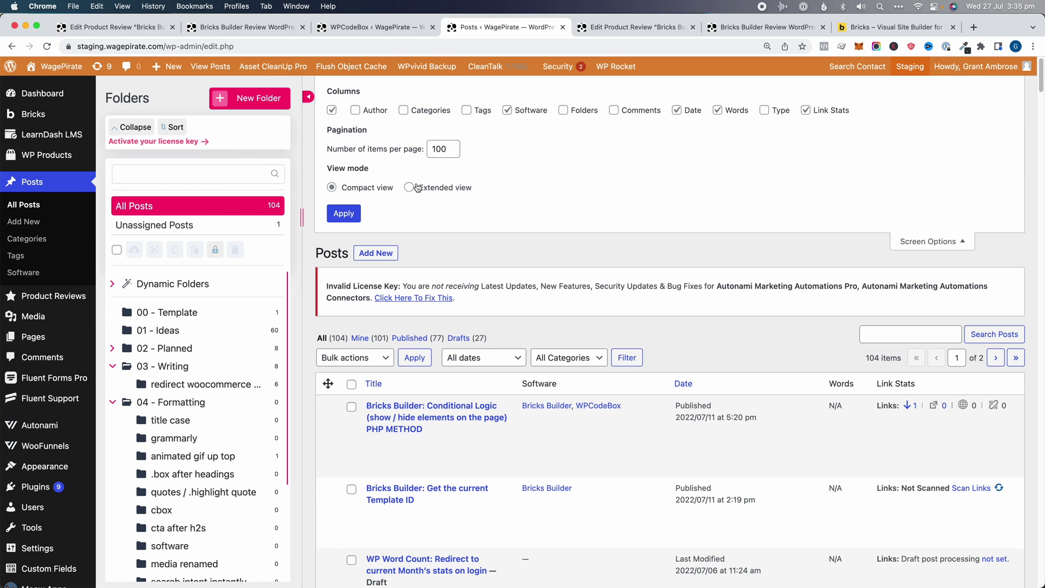
click(918, 241)
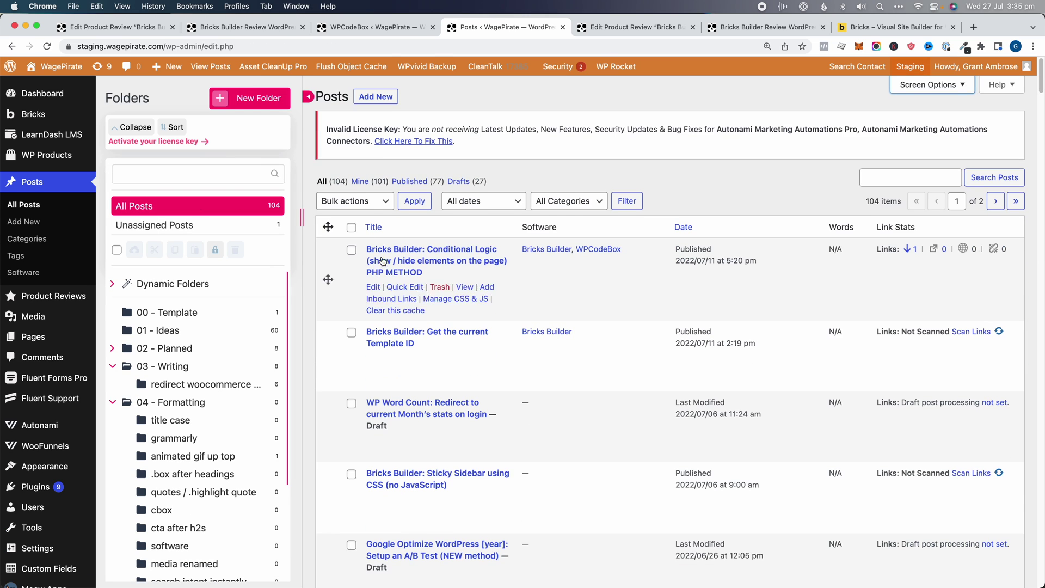
Select all 100 posts and save them with a bulk edit update.
click(354, 201)
click(356, 214)
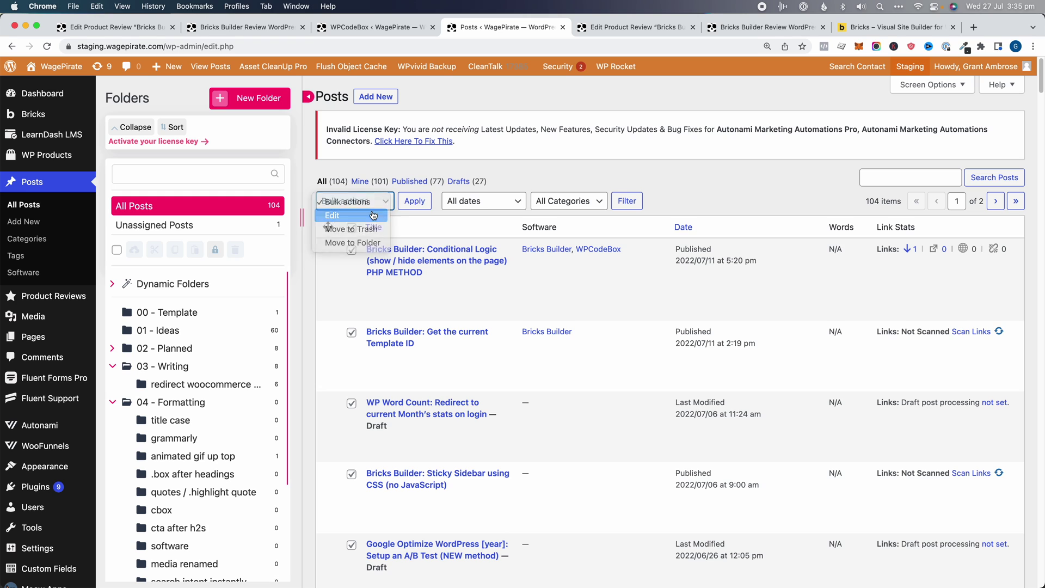
click(422, 201)
click(343, 528)
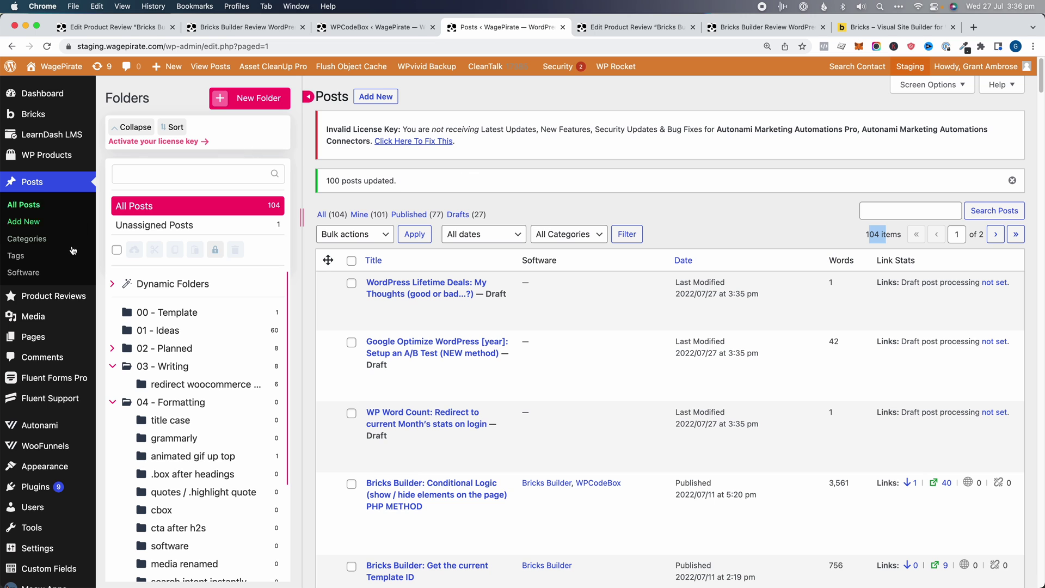
mouse_move(79, 321)
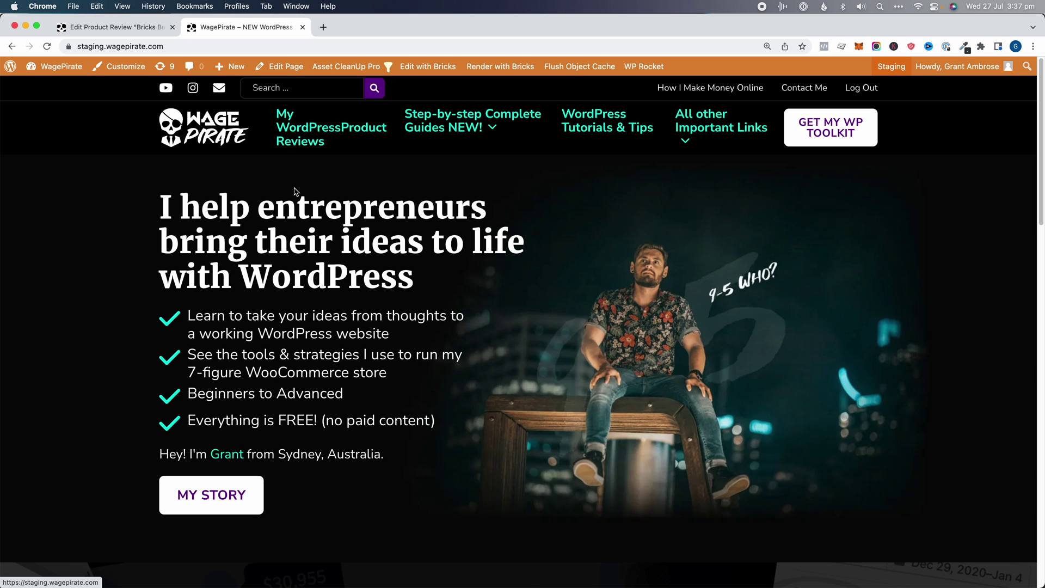
Open the Header template in Bricks Builder and select its social icon list.
mouse_move(432, 65)
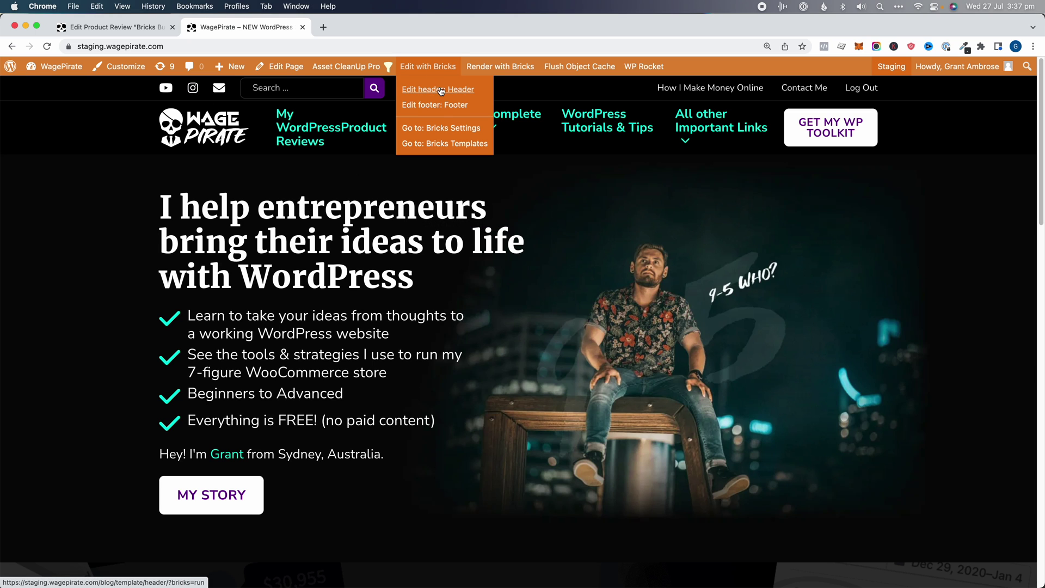
click(457, 90)
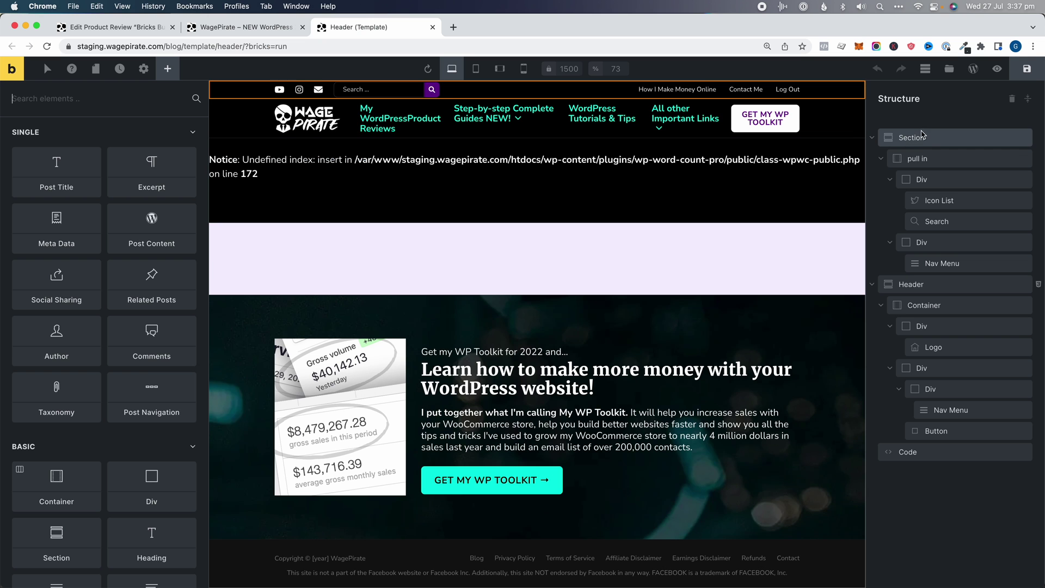
click(943, 204)
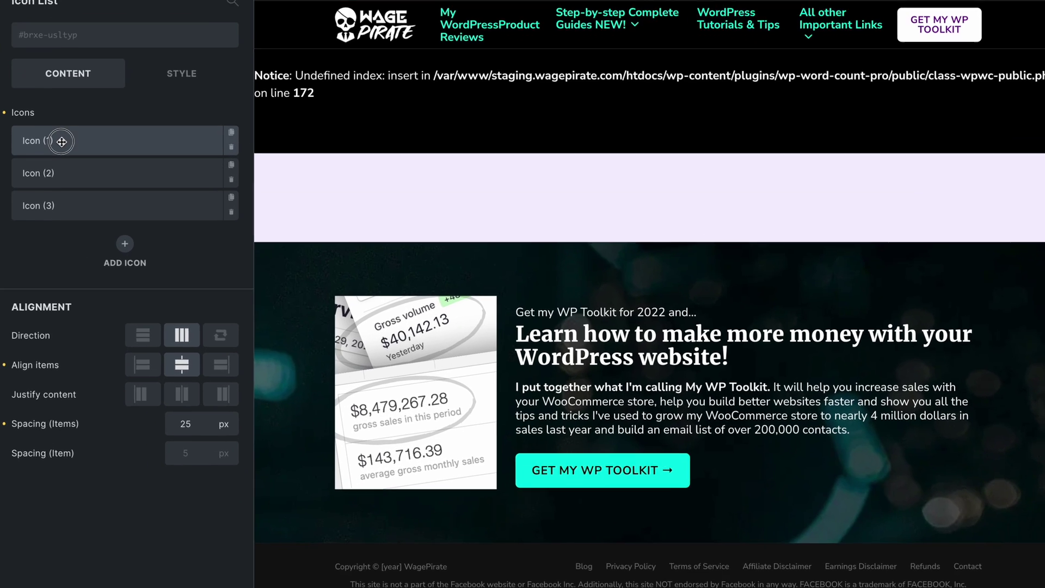
Inspect the rel attribute on each of the three social icon links.
click(52, 213)
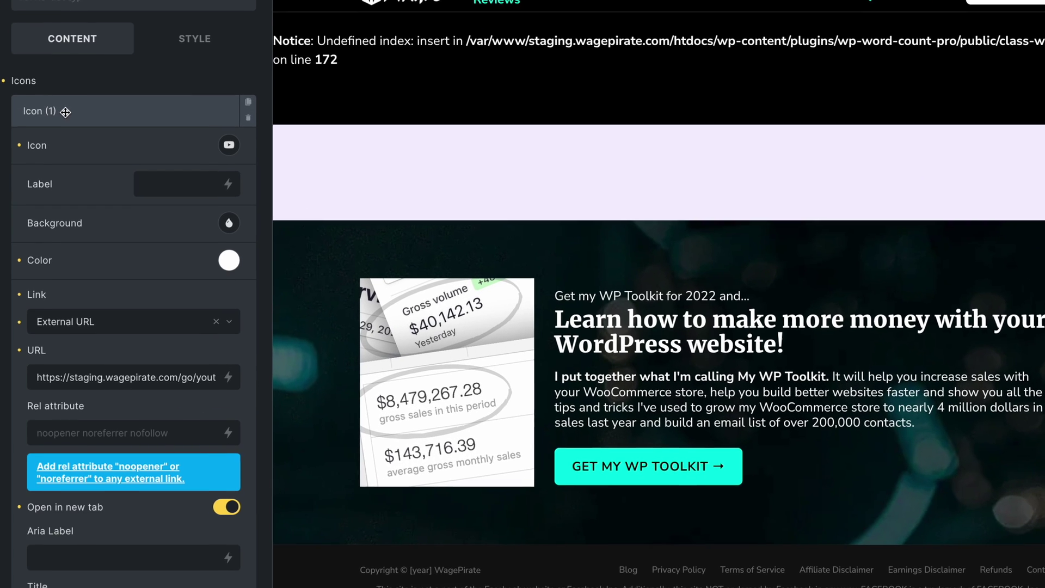
scroll(98, 175, down, 3)
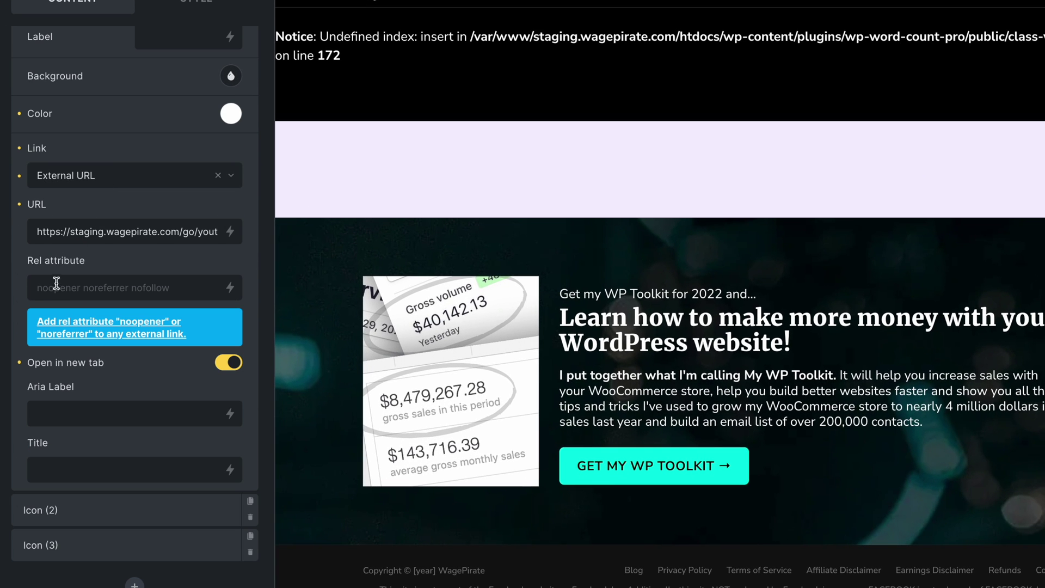
click(73, 285)
scroll(38, 320, up, 1)
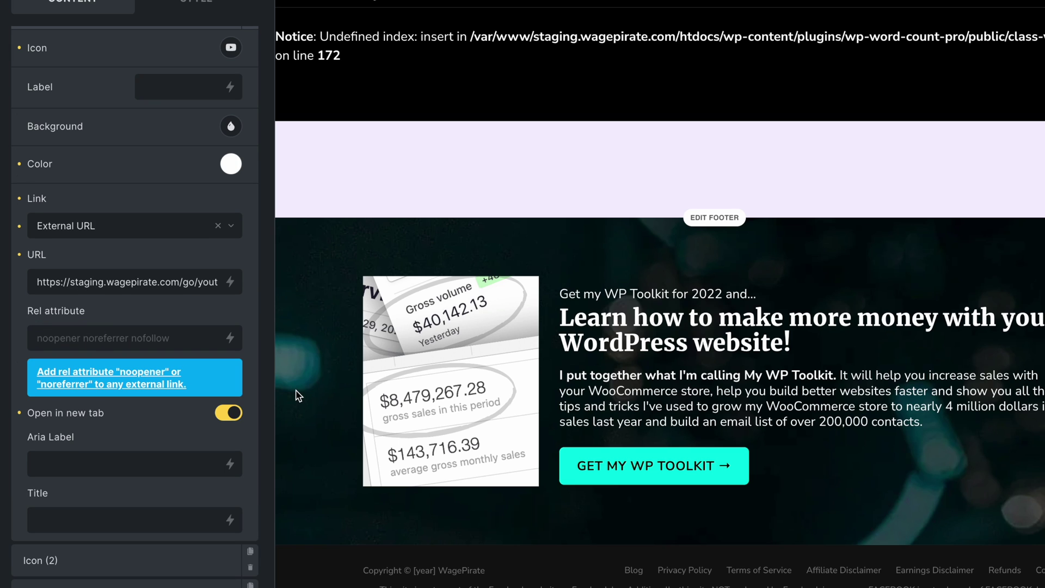
scroll(140, 76, up, 3)
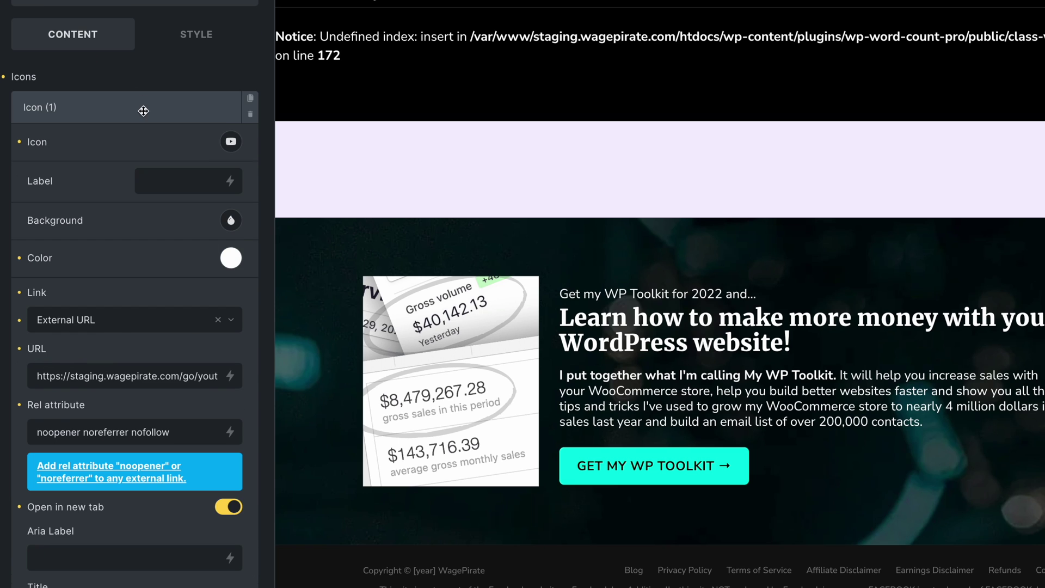
click(145, 107)
click(140, 136)
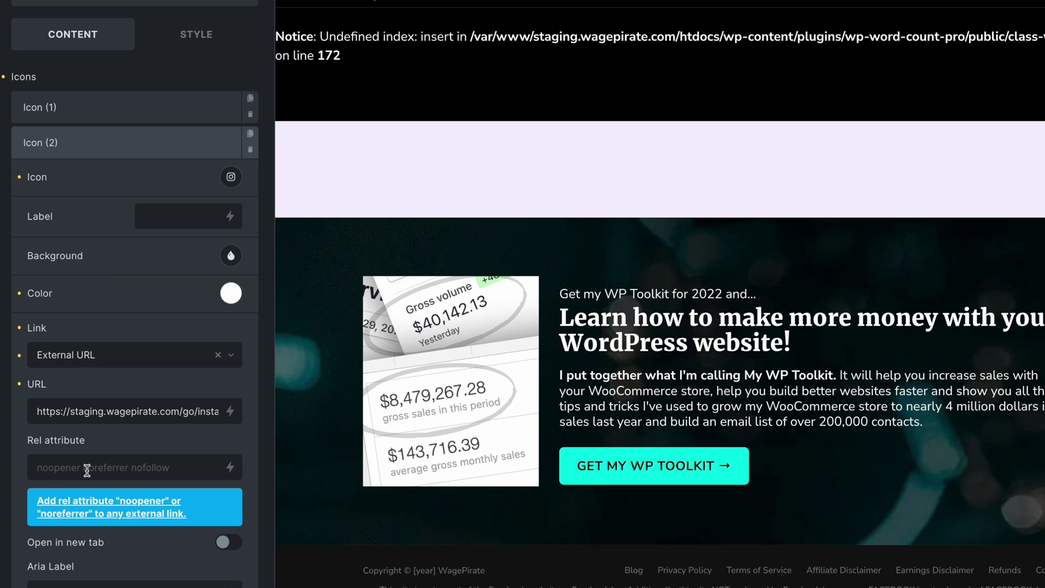
click(94, 140)
click(75, 178)
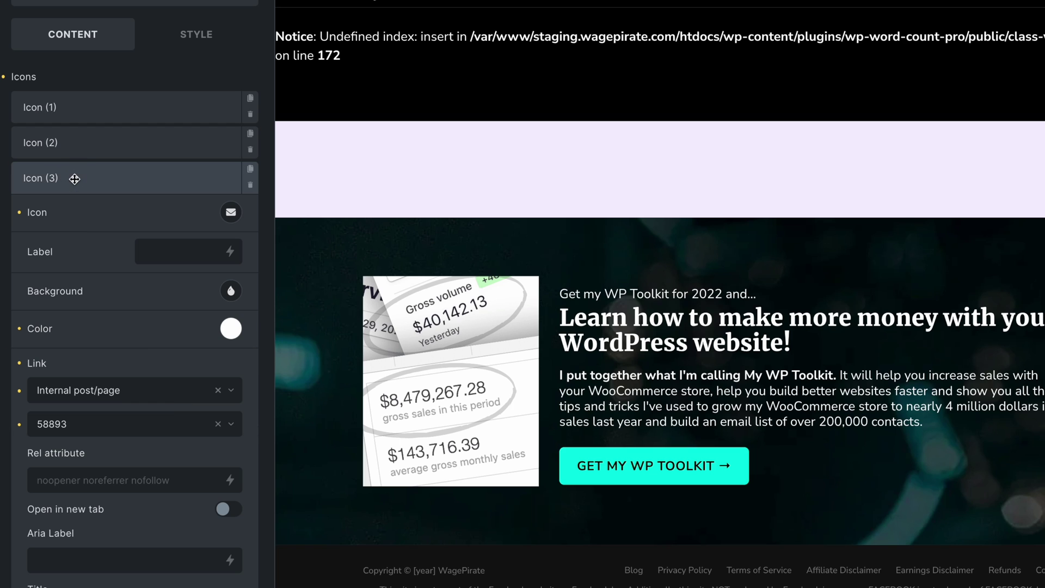
click(104, 179)
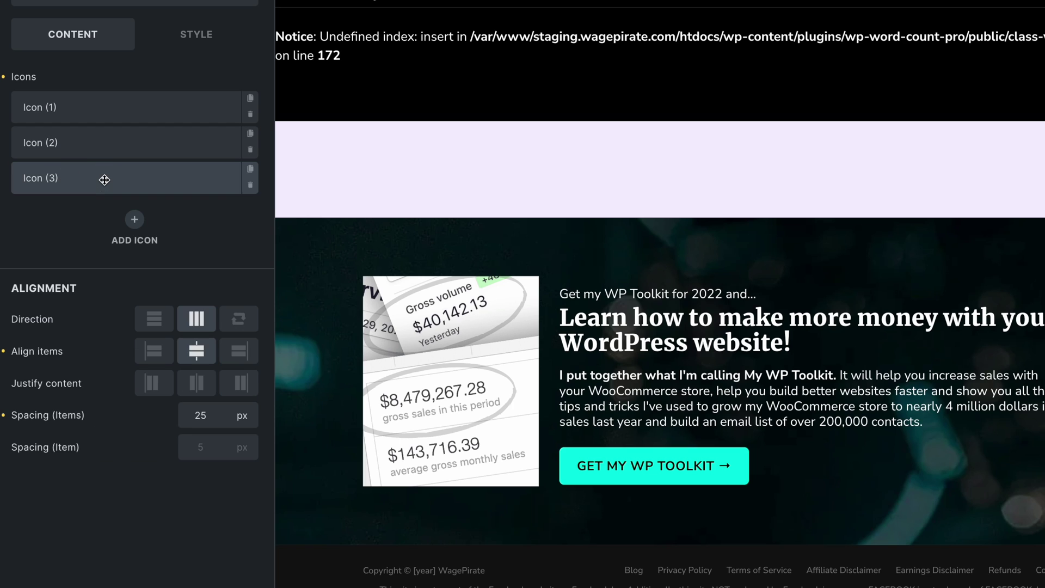